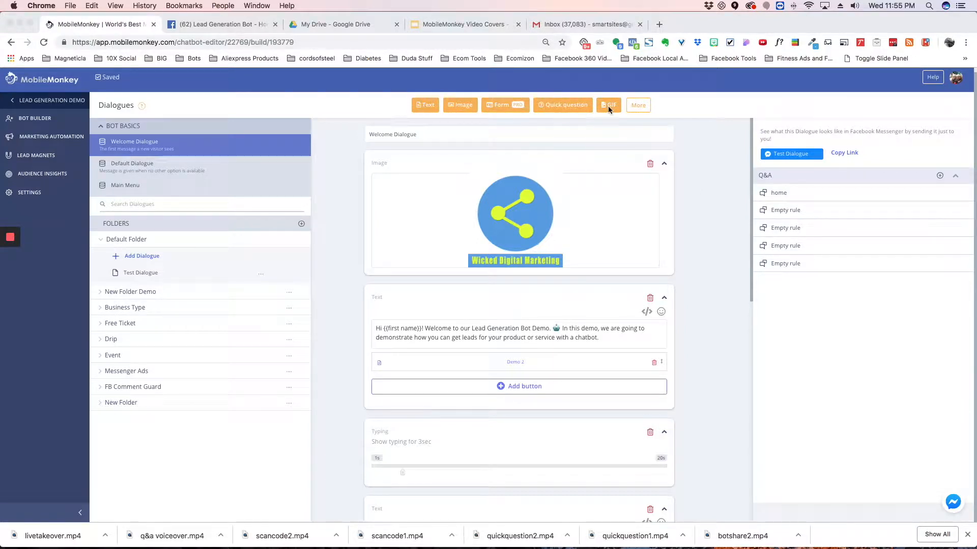
# Step: Open Test Dialogue in the Default Folder and add a Text widget reading "You can type any text you want."
pyautogui.click(642, 109)
pyautogui.click(642, 109)
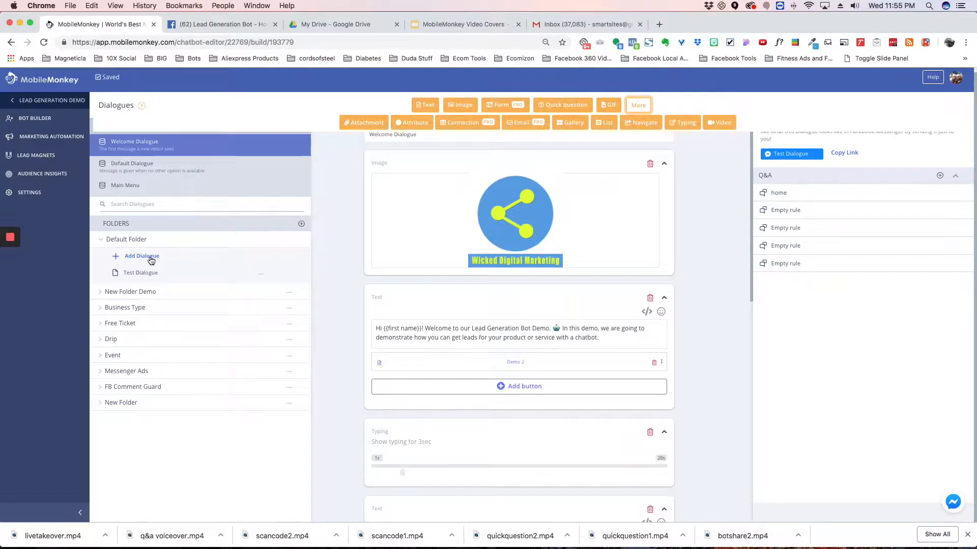
pyautogui.click(147, 273)
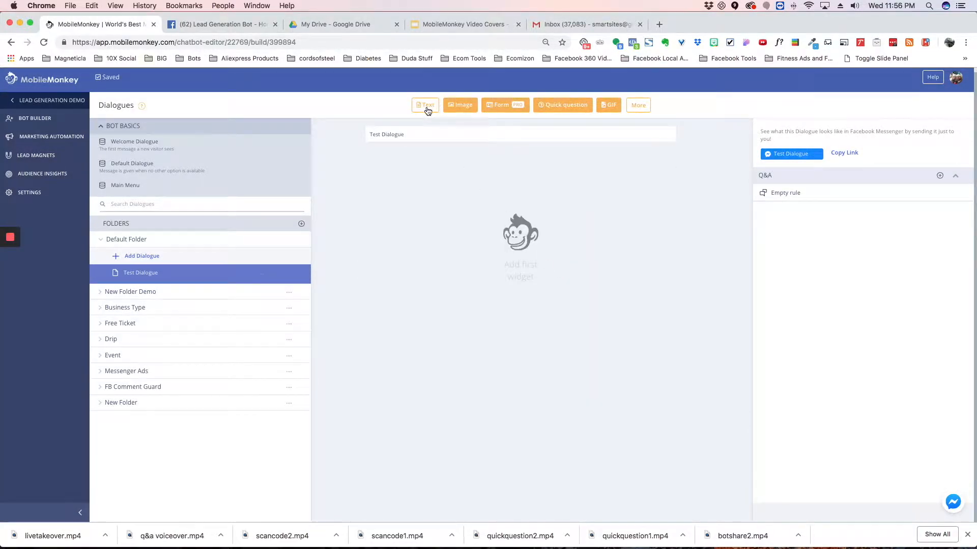
pyautogui.click(425, 105)
pyautogui.click(450, 196)
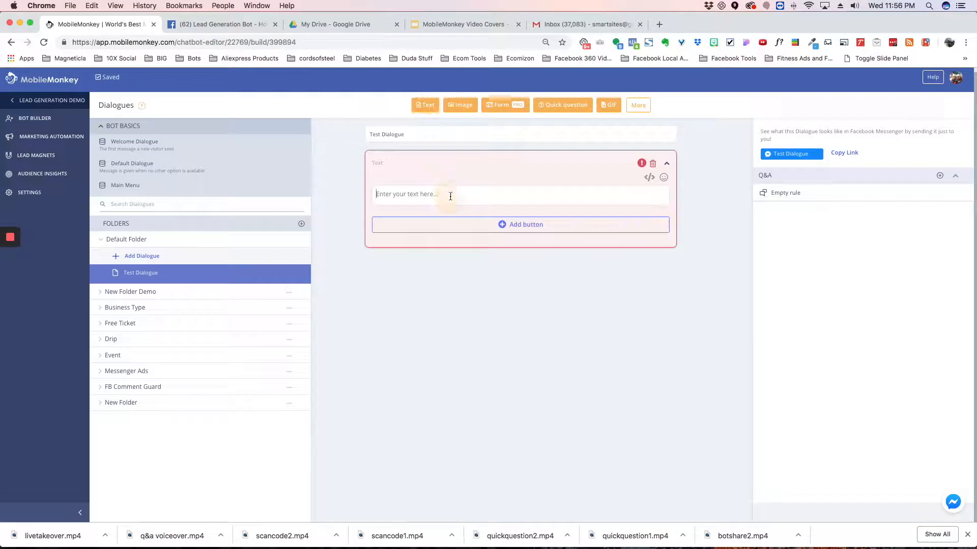
pyautogui.write('You can tes')
pyautogui.write('e any text you weant')
pyautogui.press('BackSpace')
# Step: Append the first name attribute and the winking face with stuck-out tongue emoji to the text message
pyautogui.click(650, 177)
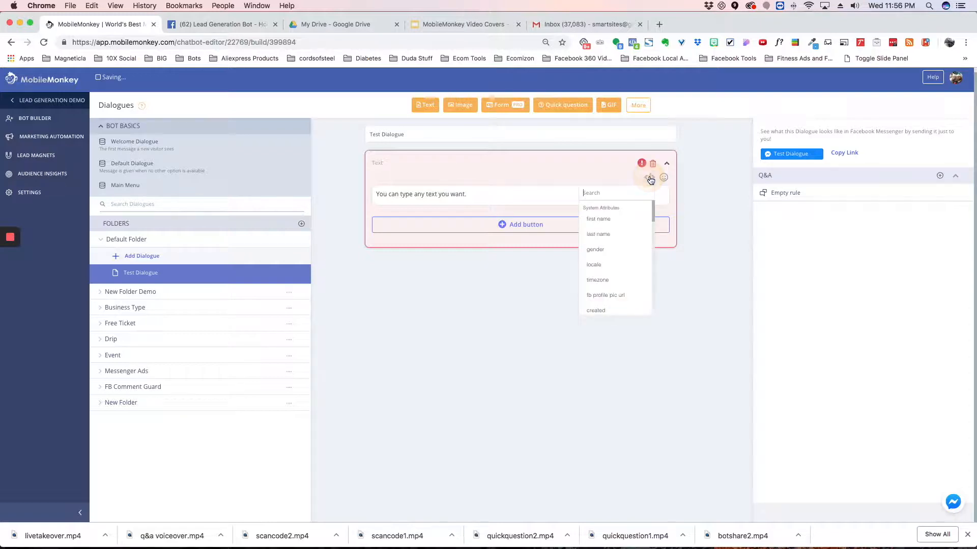
pyautogui.click(598, 219)
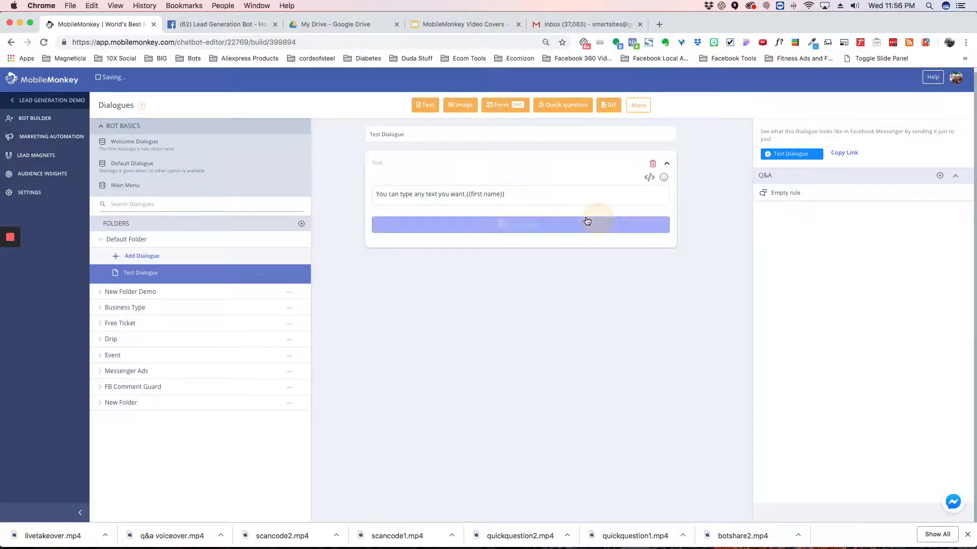
pyautogui.click(664, 178)
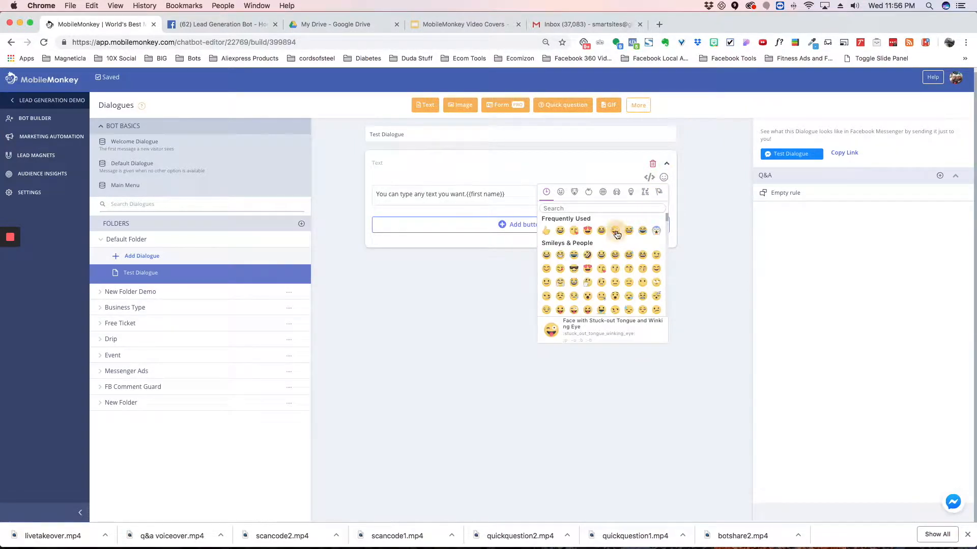
pyautogui.click(616, 230)
pyautogui.click(520, 225)
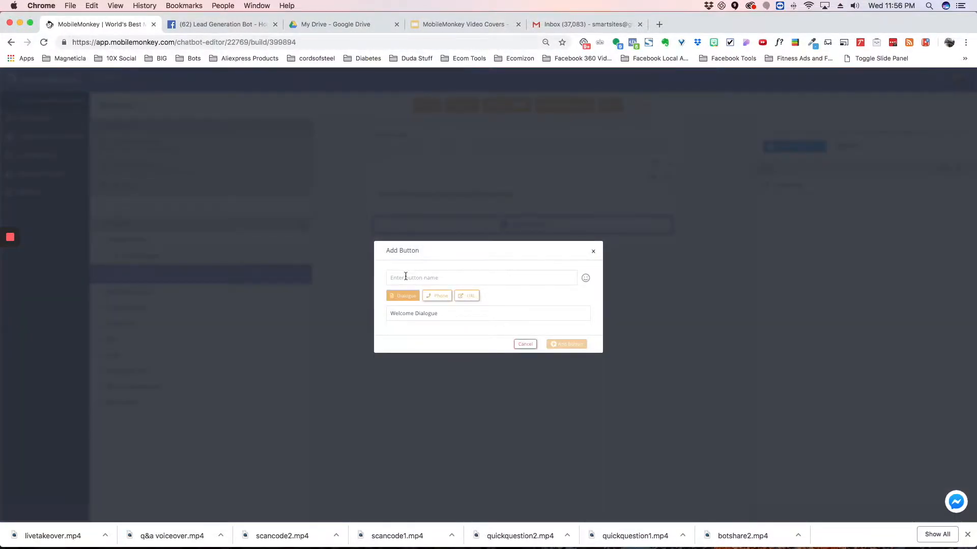
pyautogui.click(525, 344)
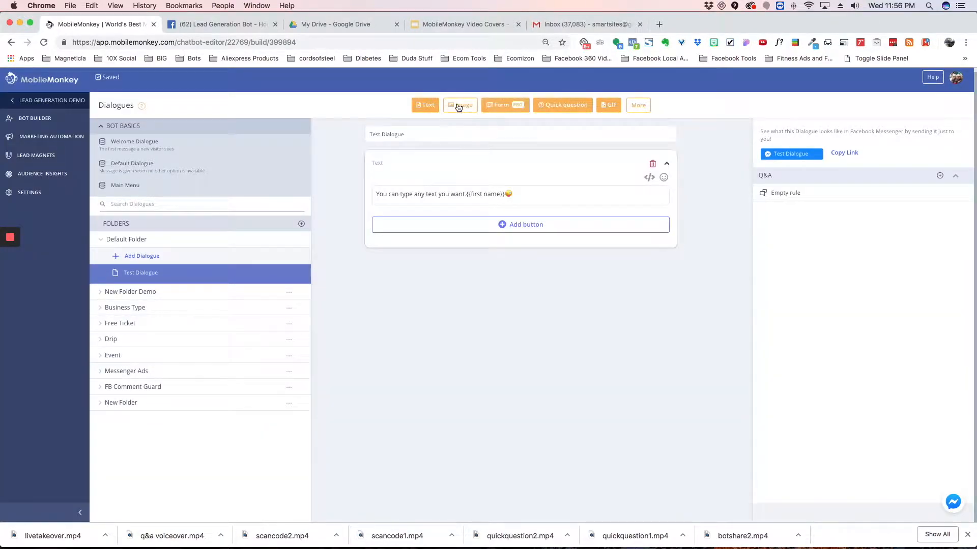
# Step: Add an Image widget and upload "Monkey_Logo_Original with font large.png" from the MobileMonkey folder
pyautogui.click(461, 104)
pyautogui.click(520, 318)
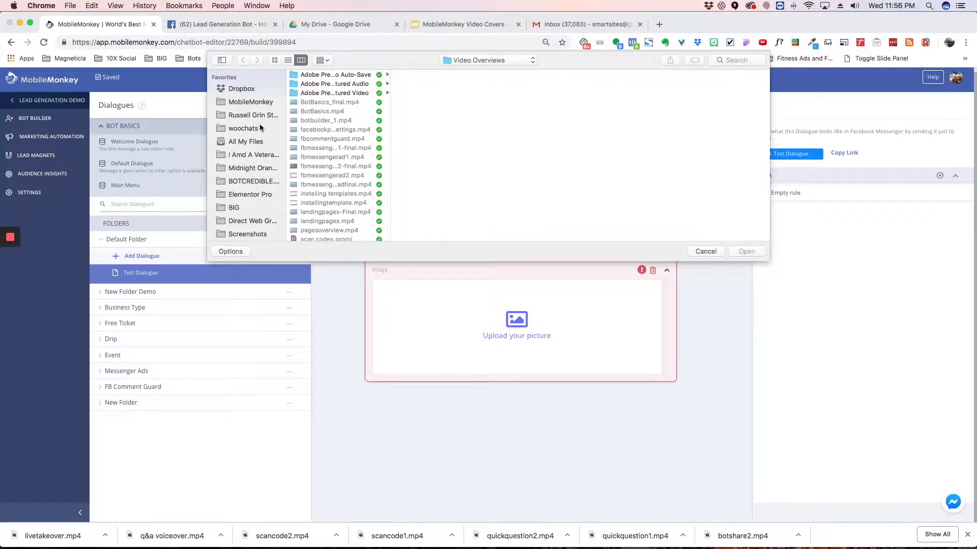
pyautogui.click(246, 103)
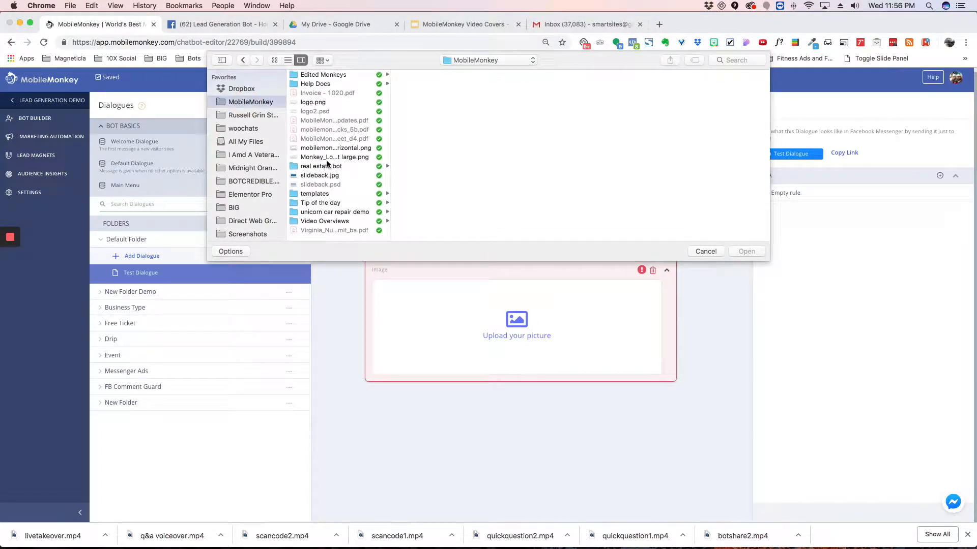
pyautogui.click(338, 158)
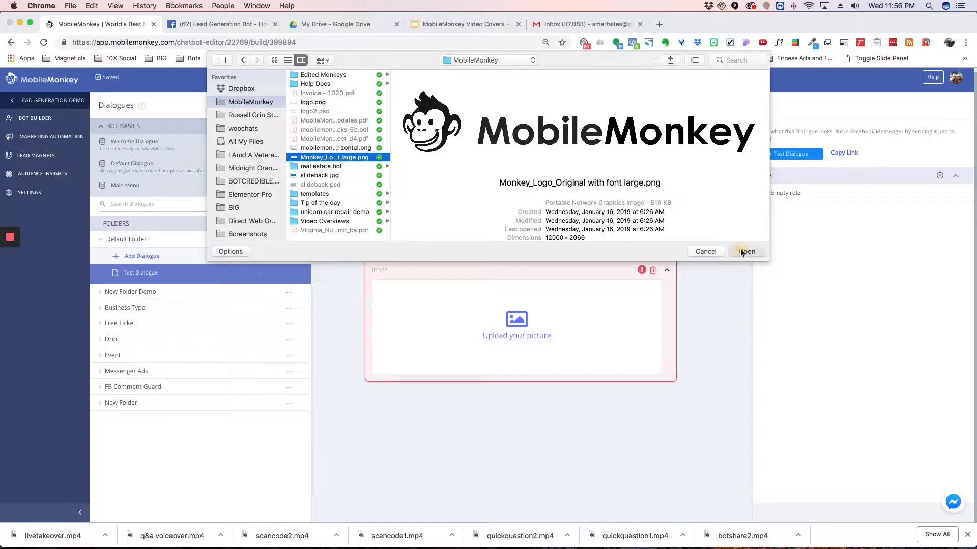
pyautogui.click(742, 250)
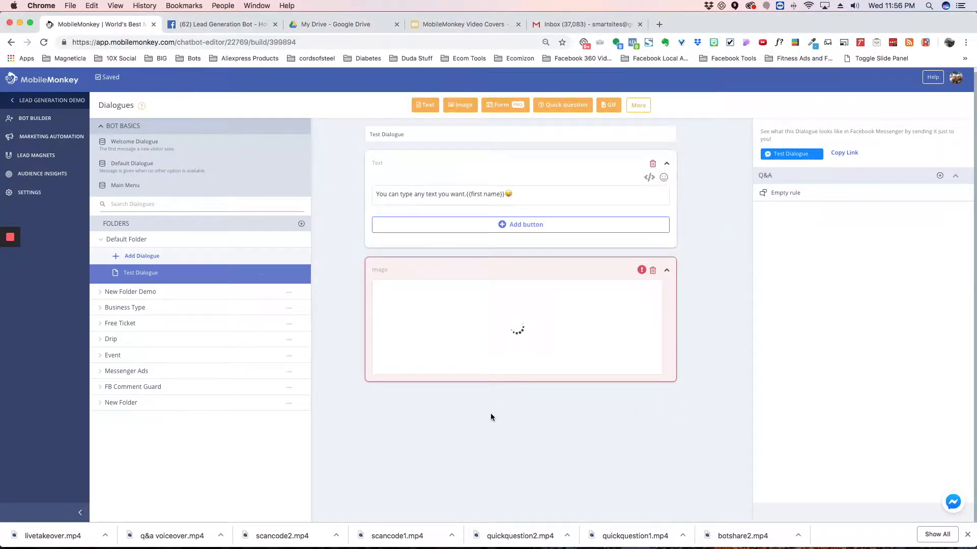
# Step: Add a Form widget below the image and name the form "test"
pyautogui.click(505, 108)
pyautogui.scroll(-3, 514, 383)
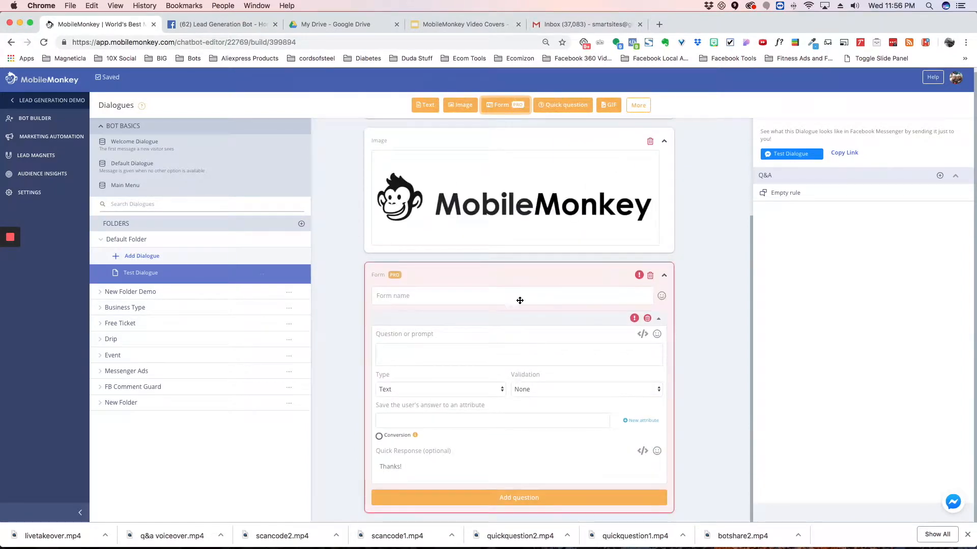
pyautogui.click(379, 294)
pyautogui.write('test')
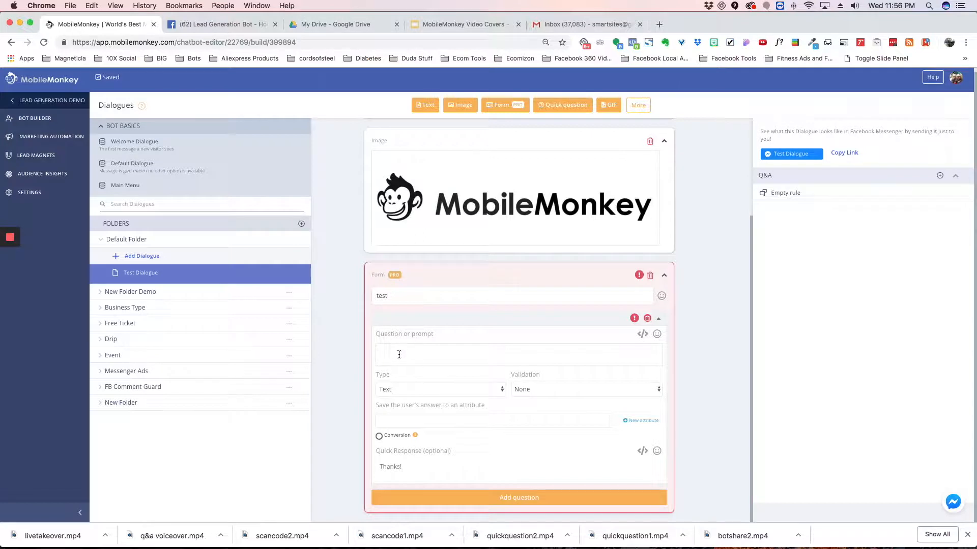
pyautogui.click(399, 355)
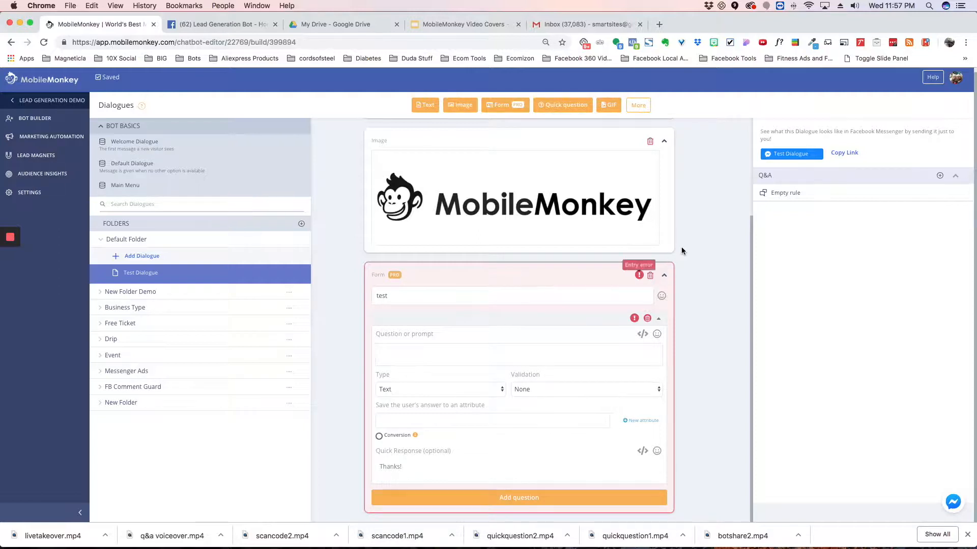
# Step: Add a Quick Question widget with "question" as the question to ask, keeping the multiple input type
pyautogui.click(565, 105)
pyautogui.scroll(-5, 589, 306)
pyautogui.scroll(-1, 589, 306)
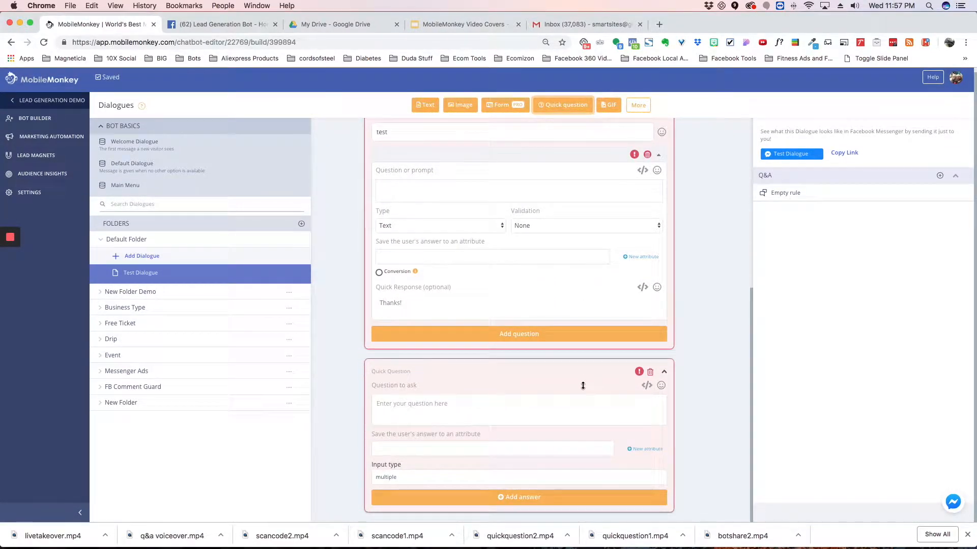
pyautogui.click(404, 405)
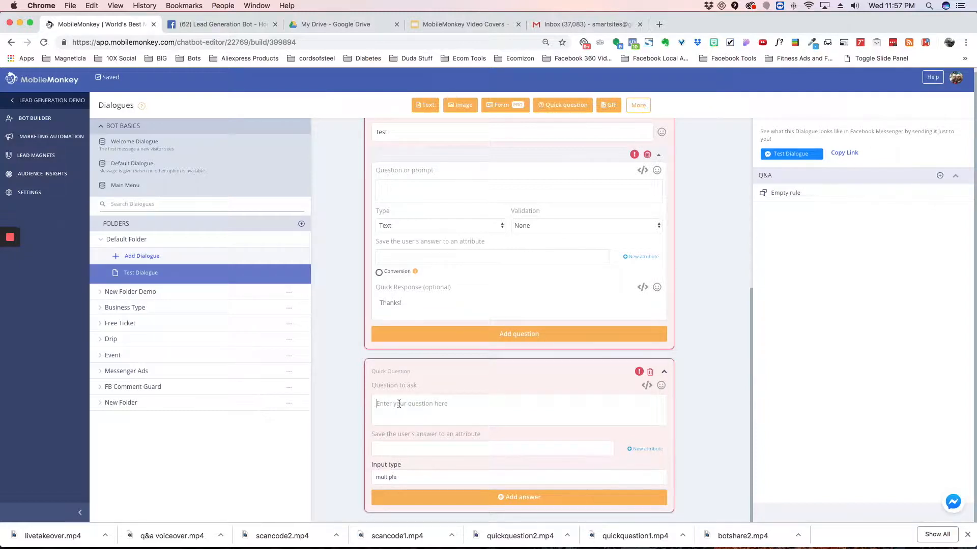
pyautogui.write('q')
pyautogui.click(444, 476)
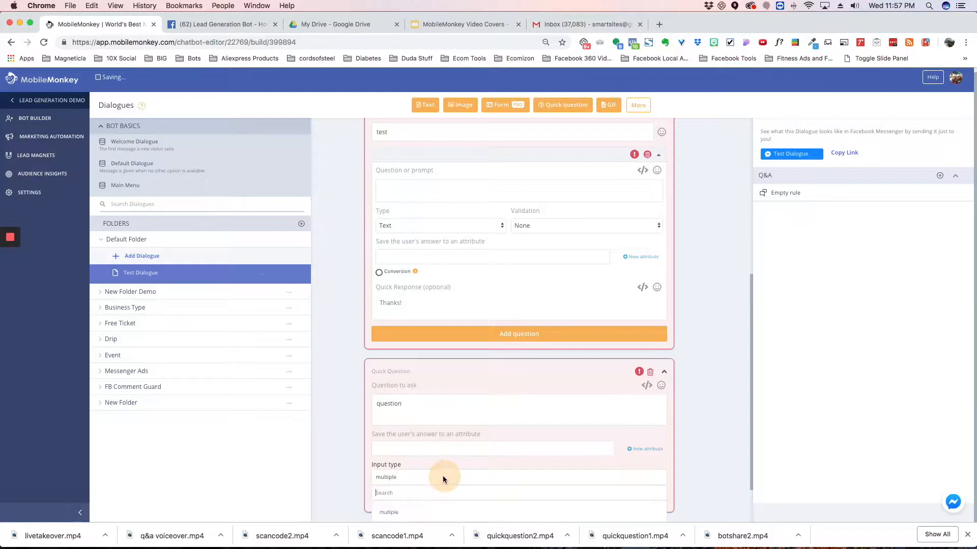
pyautogui.click(366, 452)
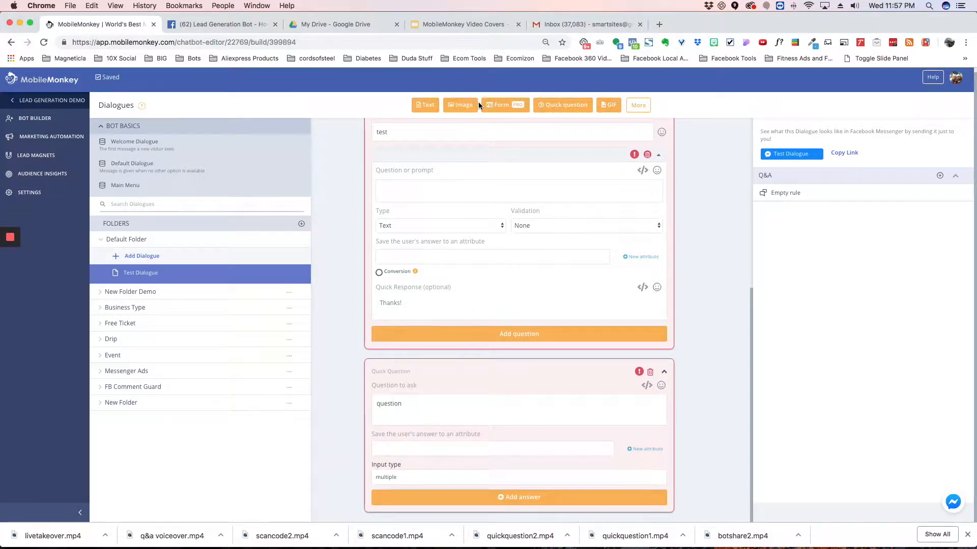
# Step: Add a GIF widget, search for "happy" and choose the GIF of the girl with the ice cream tub
pyautogui.click(612, 106)
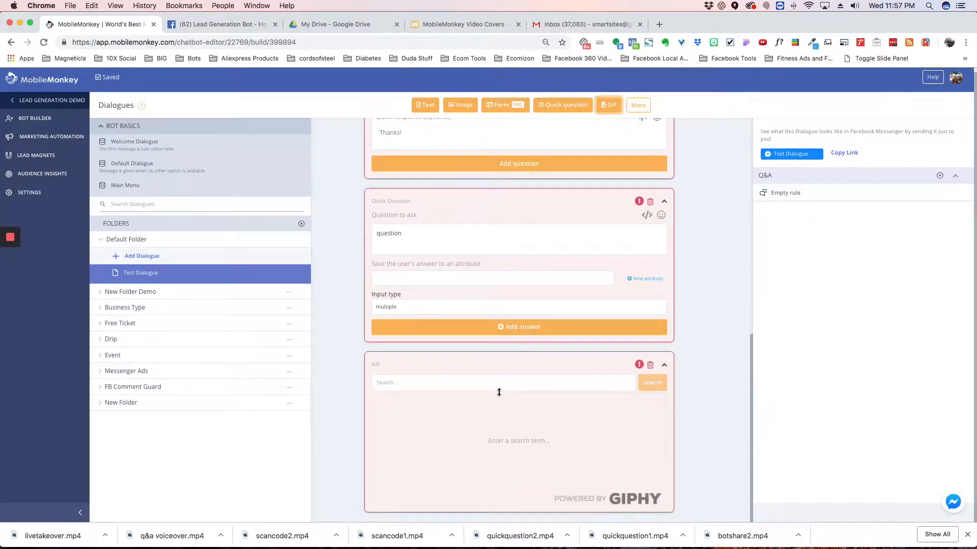
pyautogui.click(495, 382)
pyautogui.write('ha')
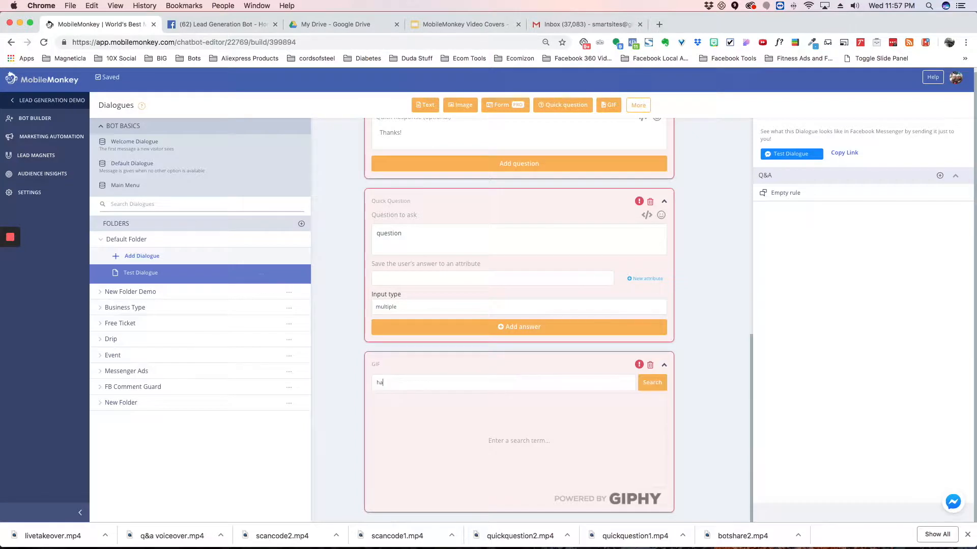
pyautogui.write('ppy')
pyautogui.press('Return')
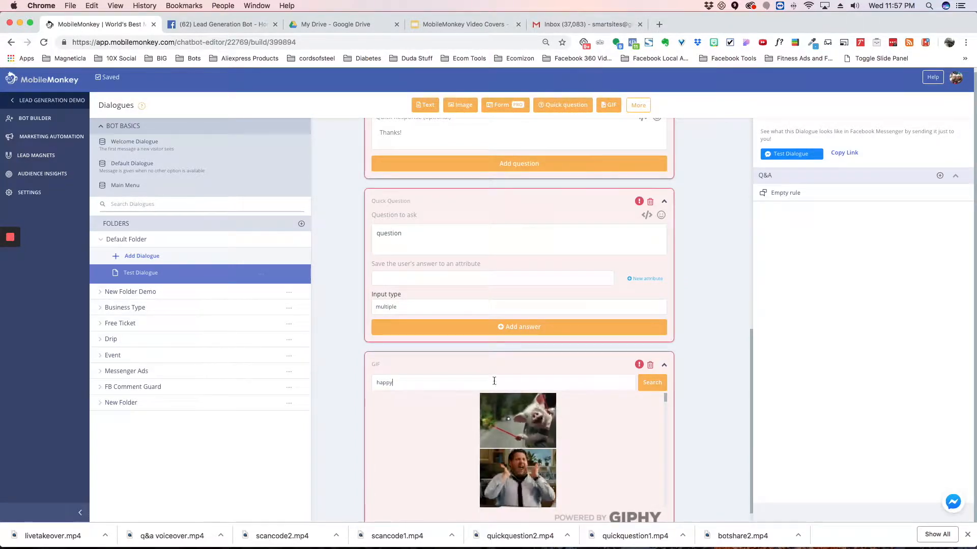
pyautogui.scroll(-3, 512, 452)
pyautogui.scroll(-5, 511, 451)
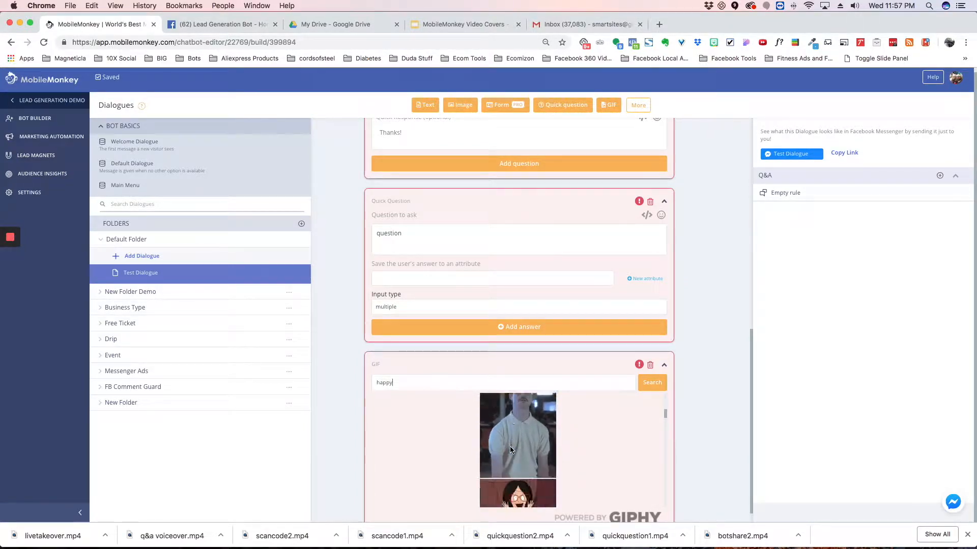
pyautogui.scroll(-3, 512, 451)
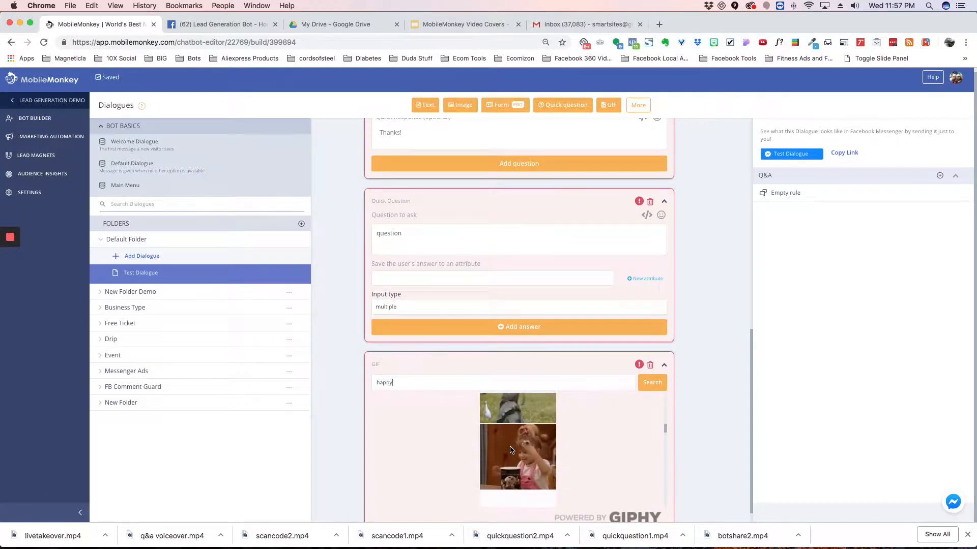
pyautogui.click(509, 447)
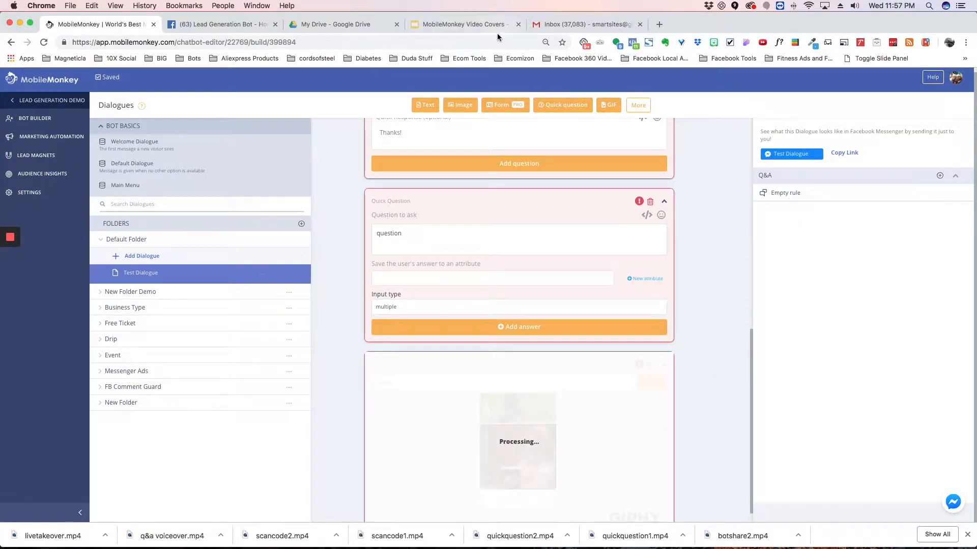
# Step: Add an Attachment widget and upload MobileMonkey_Facebook_Subscription_Messaging_Cheat_Sheet_d4.pdf
pyautogui.click(640, 105)
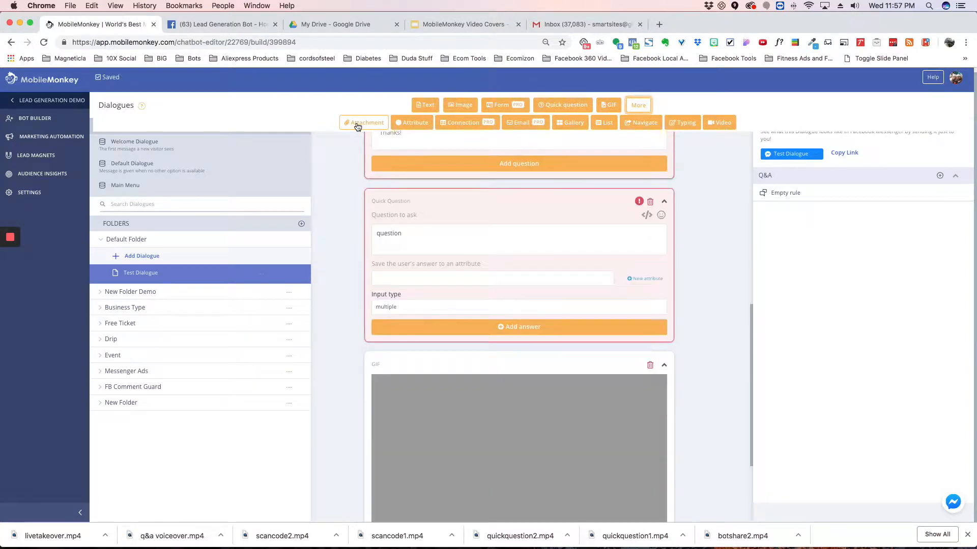
pyautogui.scroll(-3, 447, 347)
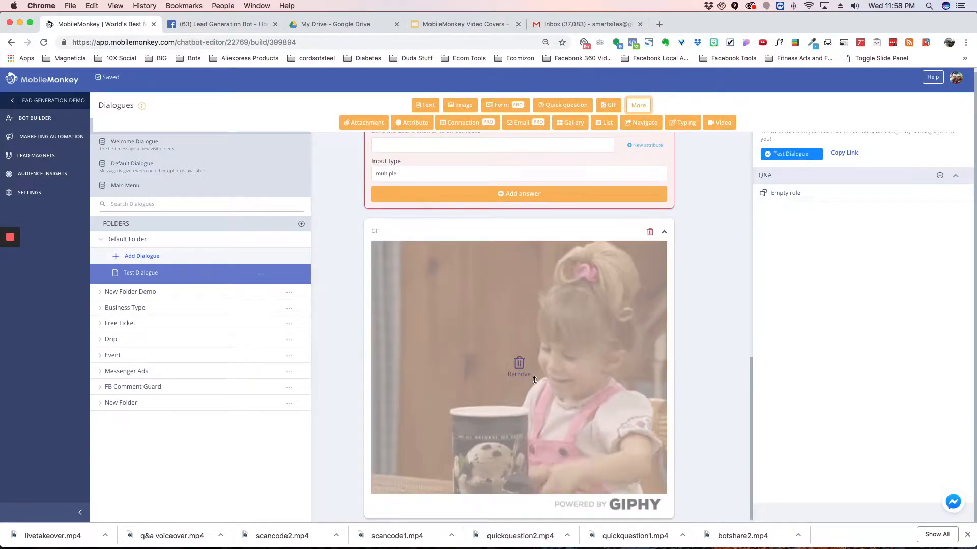
pyautogui.scroll(2, 388, 265)
pyautogui.click(356, 122)
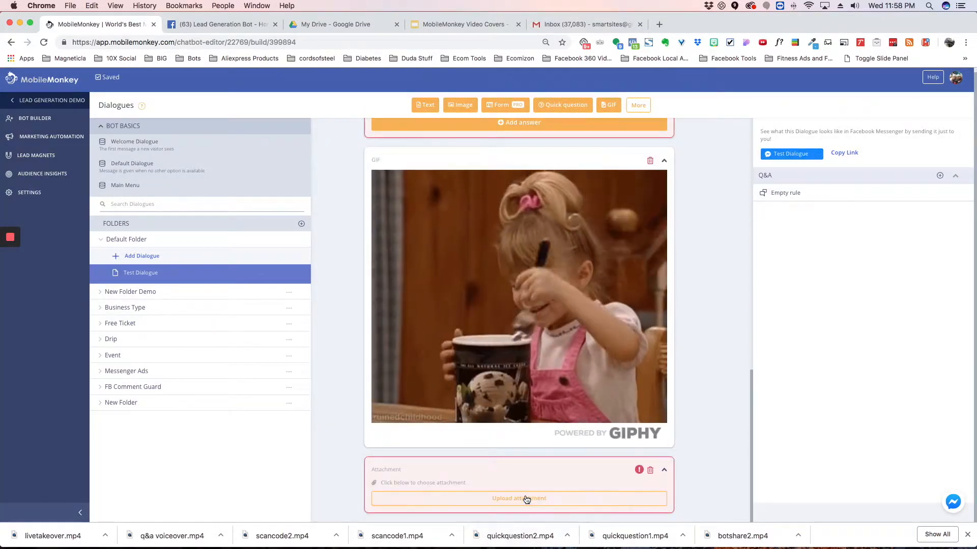
pyautogui.click(525, 501)
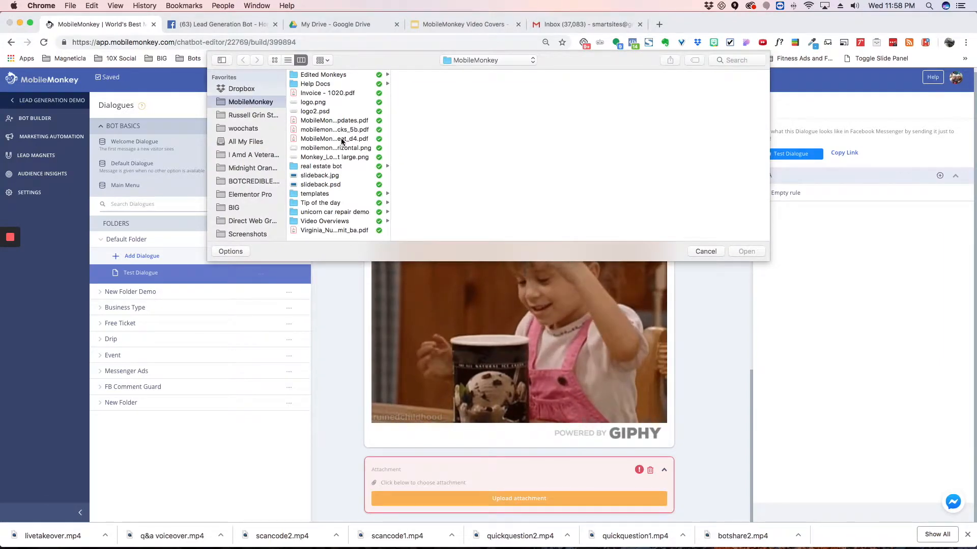
pyautogui.click(340, 139)
pyautogui.click(745, 252)
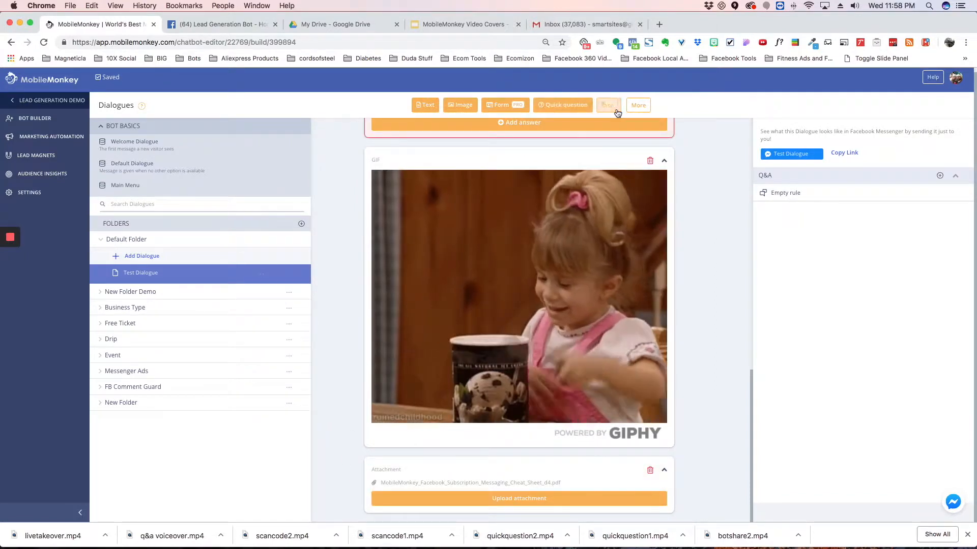
# Step: Add an Attribute widget below the attachment and set the CATEGORY attribute to the value "business"
pyautogui.click(641, 106)
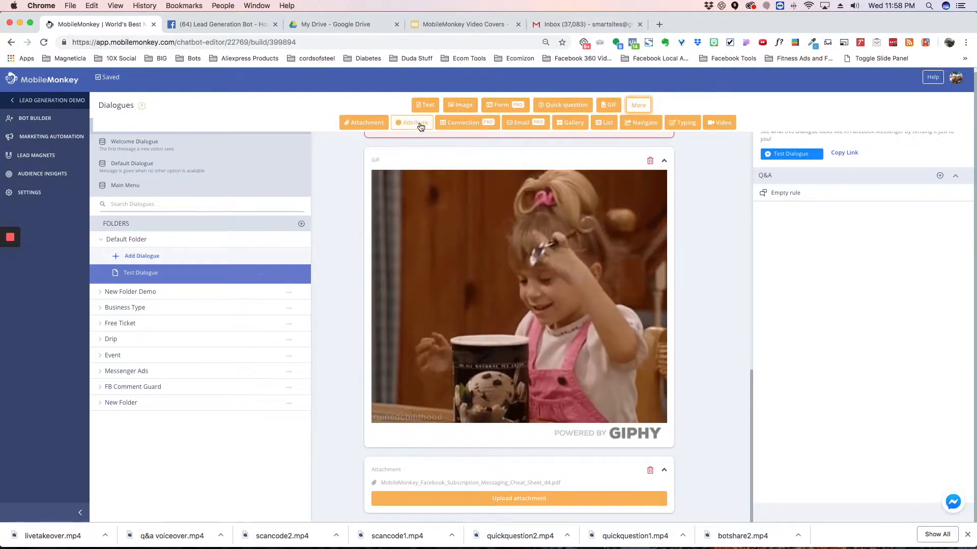
pyautogui.click(420, 124)
pyautogui.scroll(-10, 463, 435)
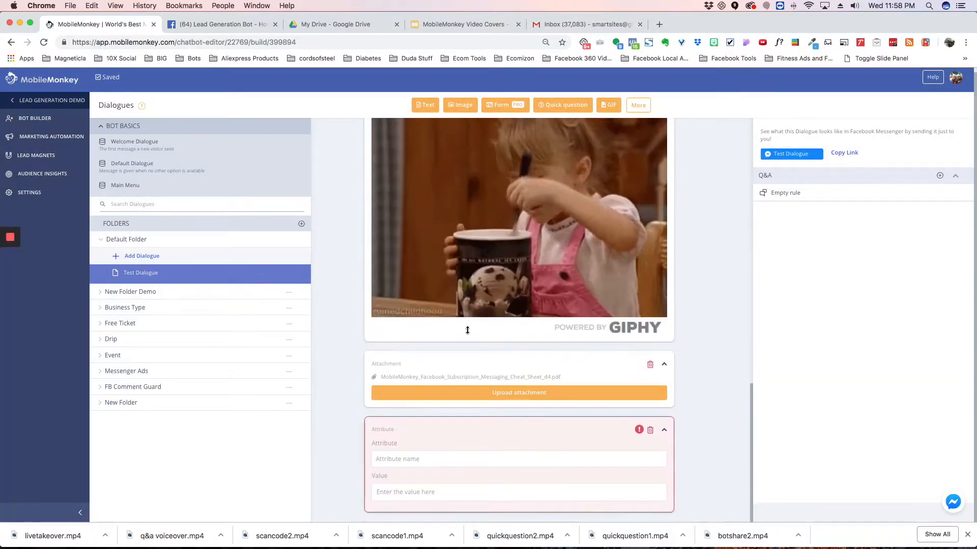
pyautogui.click(445, 459)
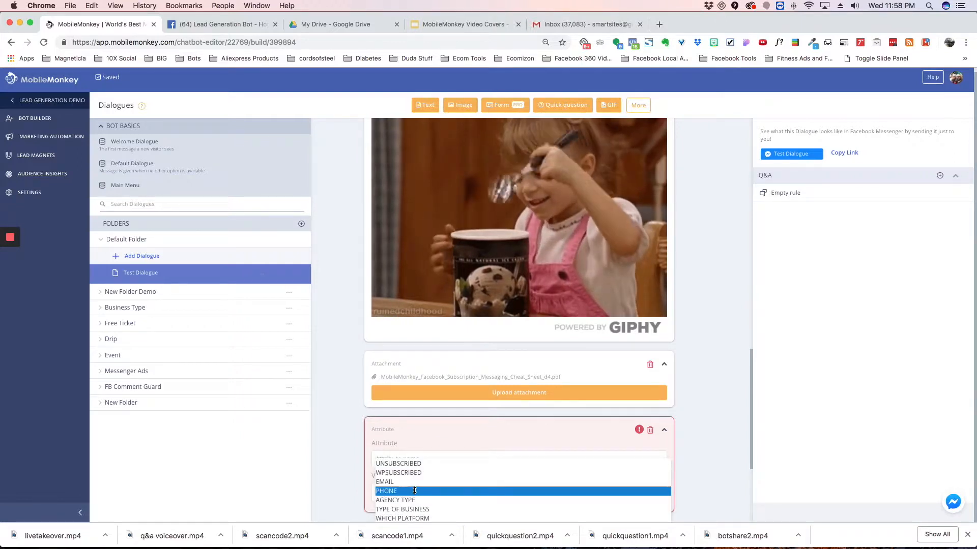
pyautogui.scroll(-3, 415, 489)
pyautogui.click(414, 460)
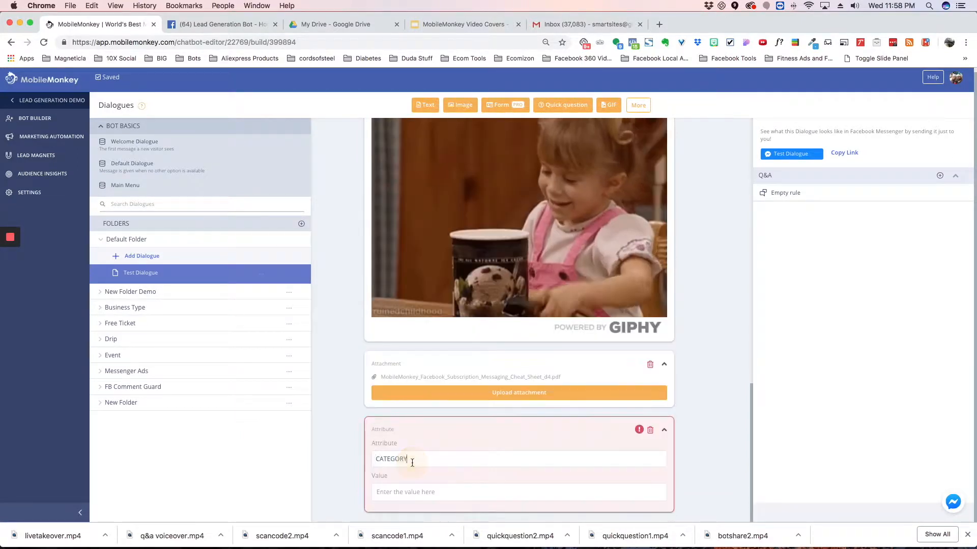
pyautogui.click(428, 490)
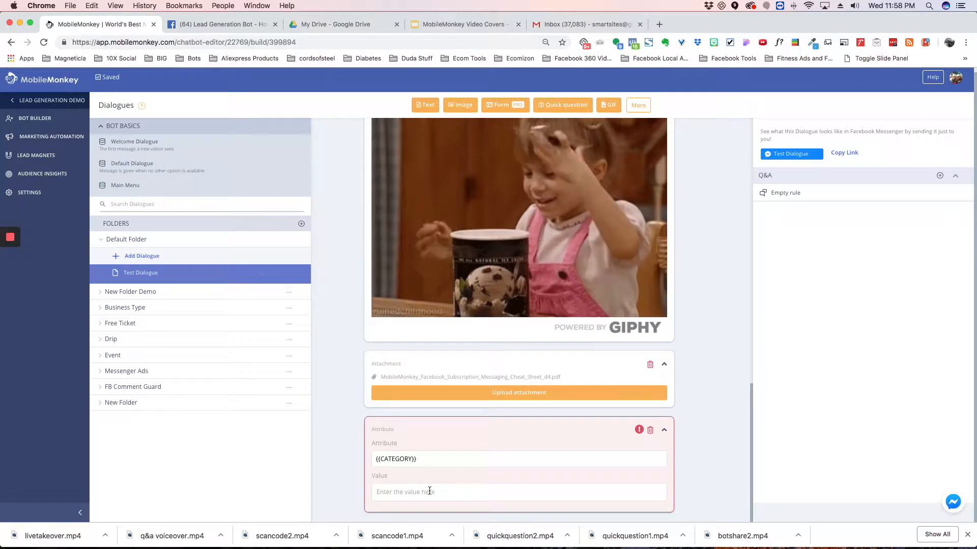
pyautogui.write('business')
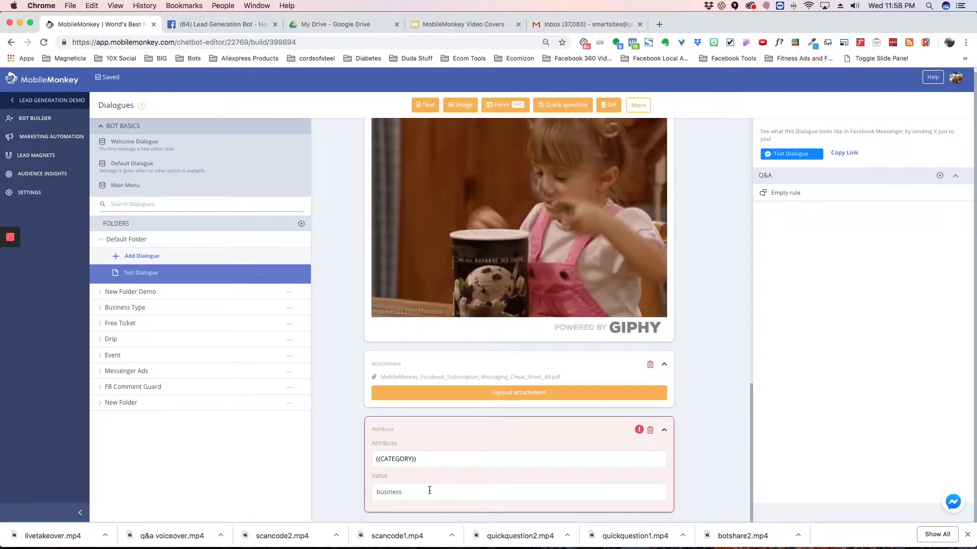
pyautogui.click(346, 430)
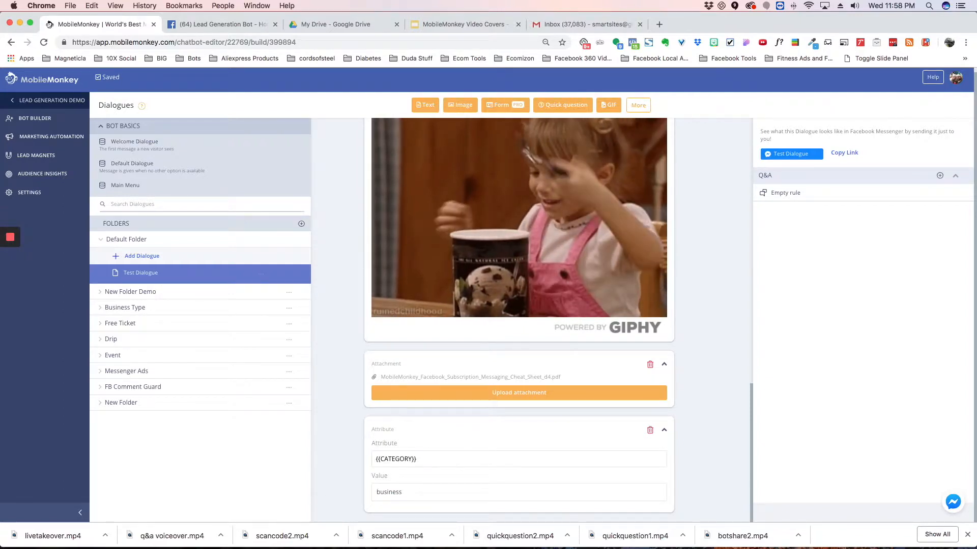
# Step: Add a Connection widget below the attribute, leaving its connection at No Connection
pyautogui.moveTo(429, 218)
pyautogui.scroll(2, 507, 158)
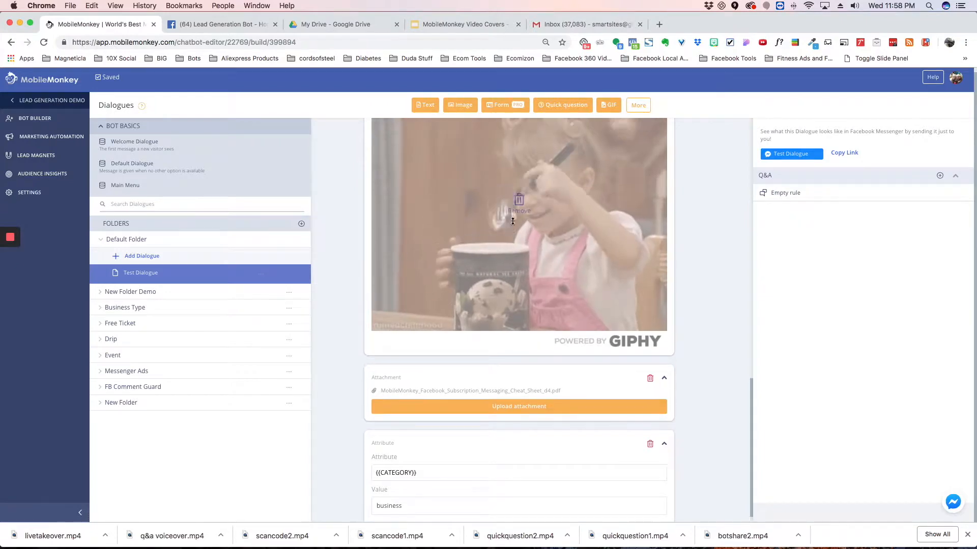
pyautogui.moveTo(631, 115)
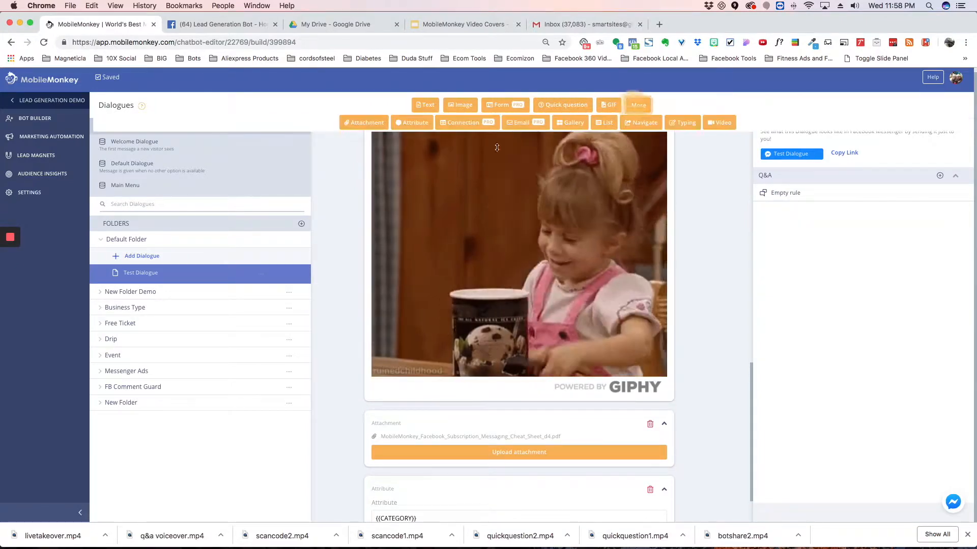
pyautogui.click(472, 127)
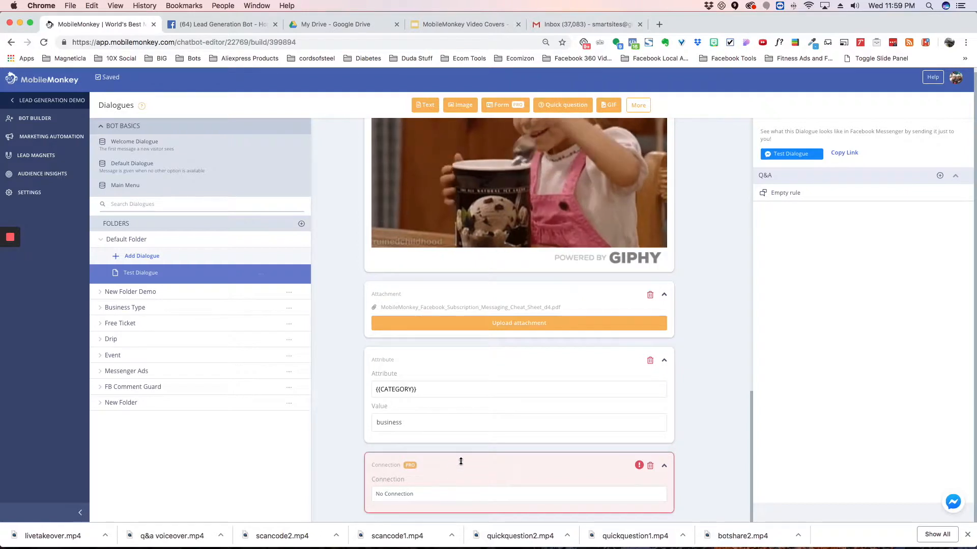
pyautogui.click(423, 495)
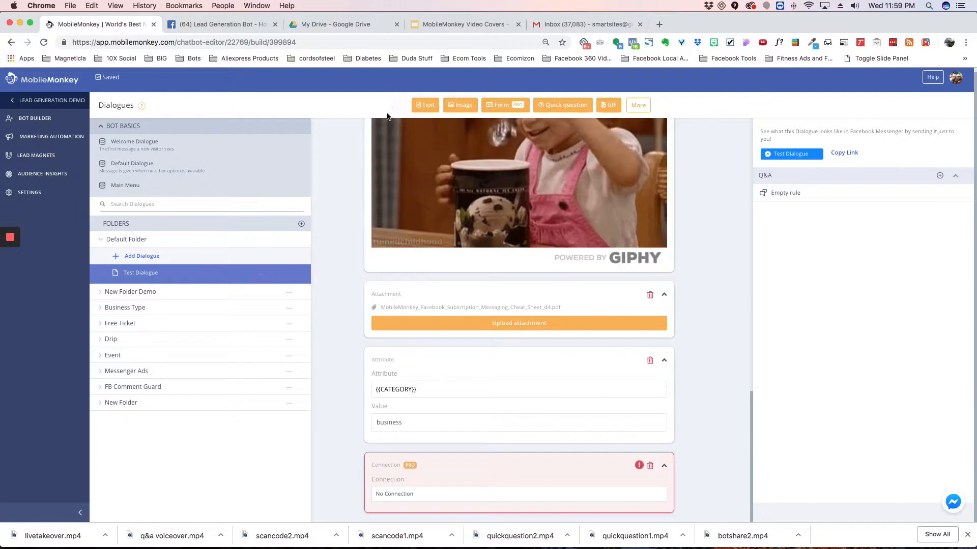
# Step: Add an Email widget below the connection, leaving its recipient, subject and body empty
pyautogui.scroll(5, 379, 216)
pyautogui.scroll(3, 379, 216)
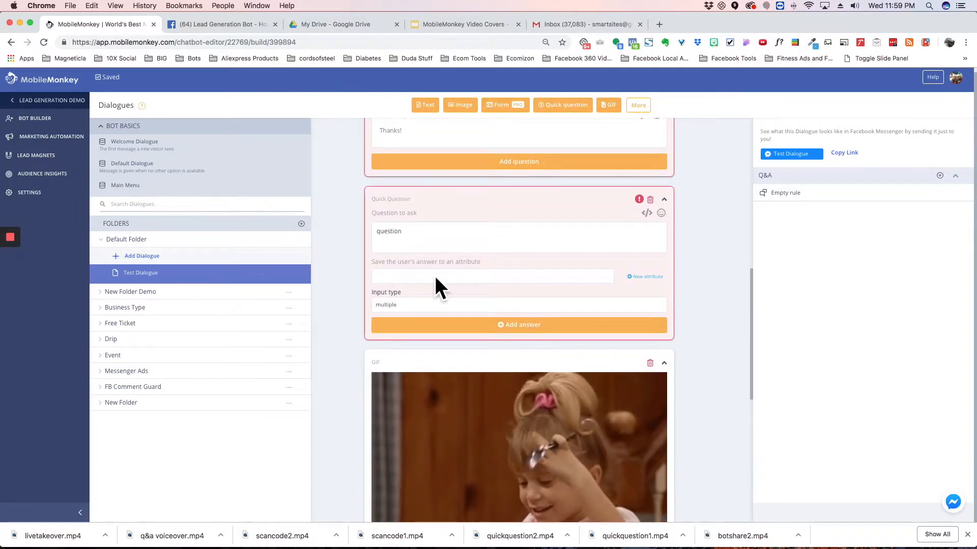
pyautogui.scroll(-5, 349, 269)
pyautogui.scroll(-3, 334, 308)
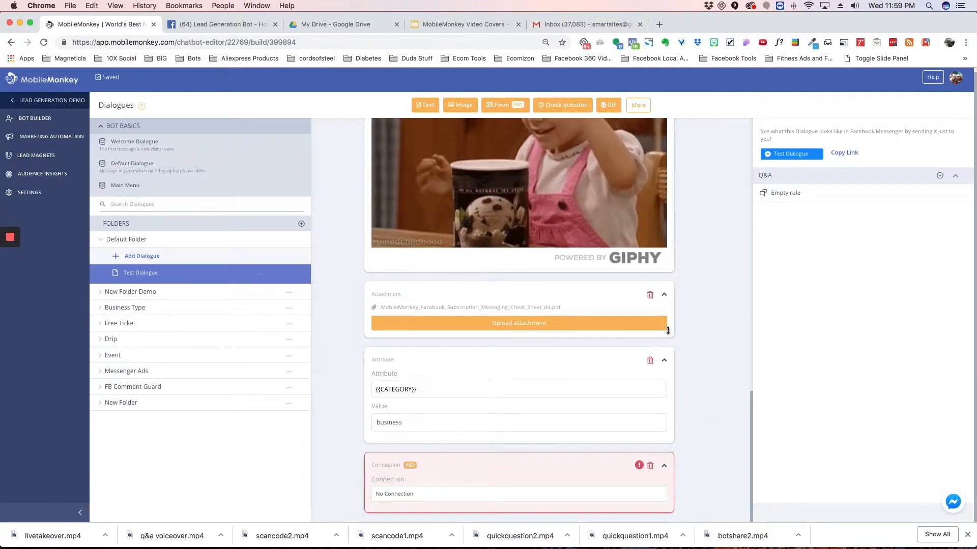
pyautogui.click(638, 104)
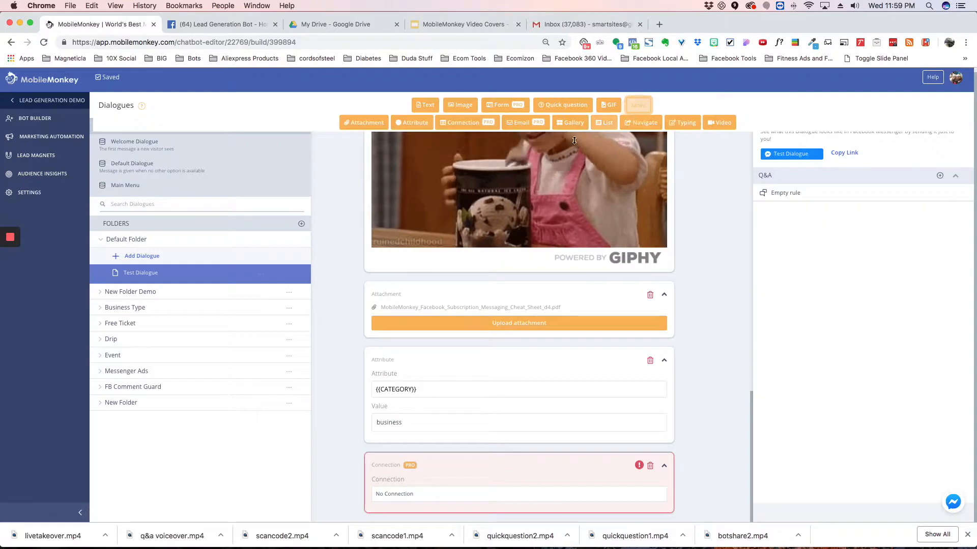
pyautogui.click(518, 123)
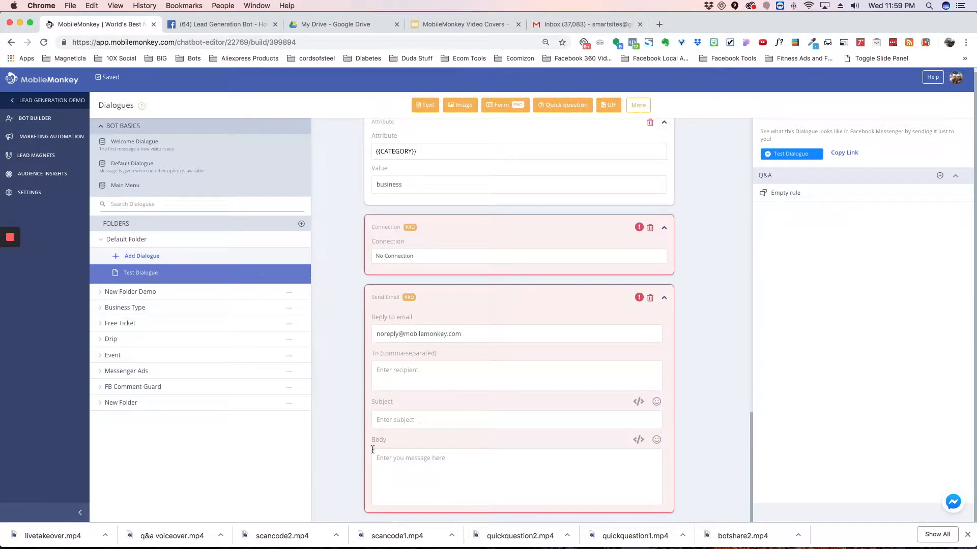
# Step: Add a Gallery widget below the Send Email widget
pyautogui.scroll(15, 474, 456)
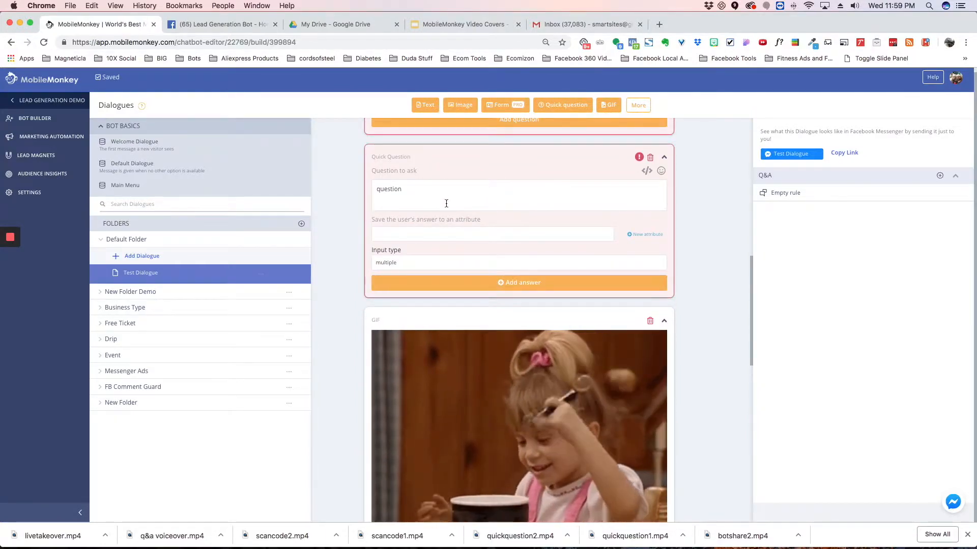
pyautogui.scroll(4, 463, 254)
pyautogui.scroll(-18, 464, 236)
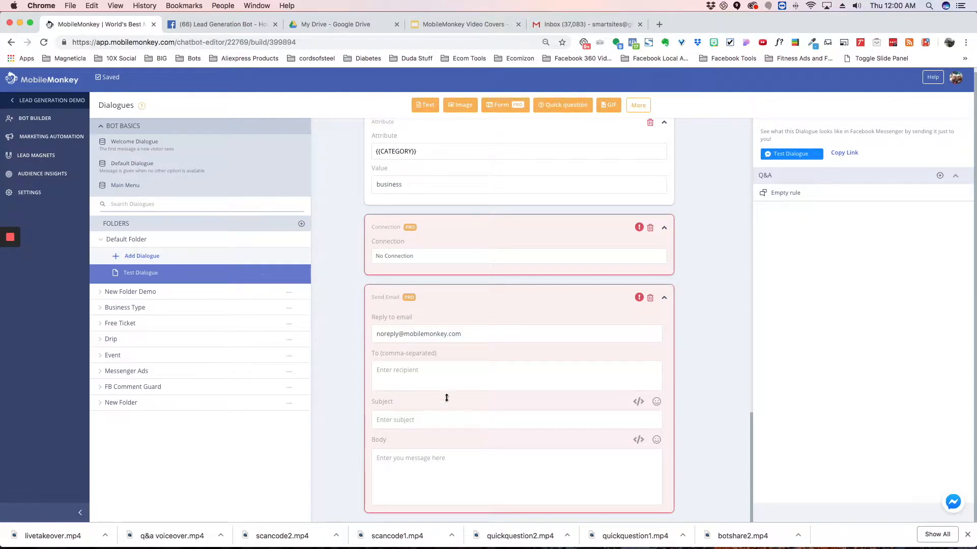
pyautogui.click(627, 108)
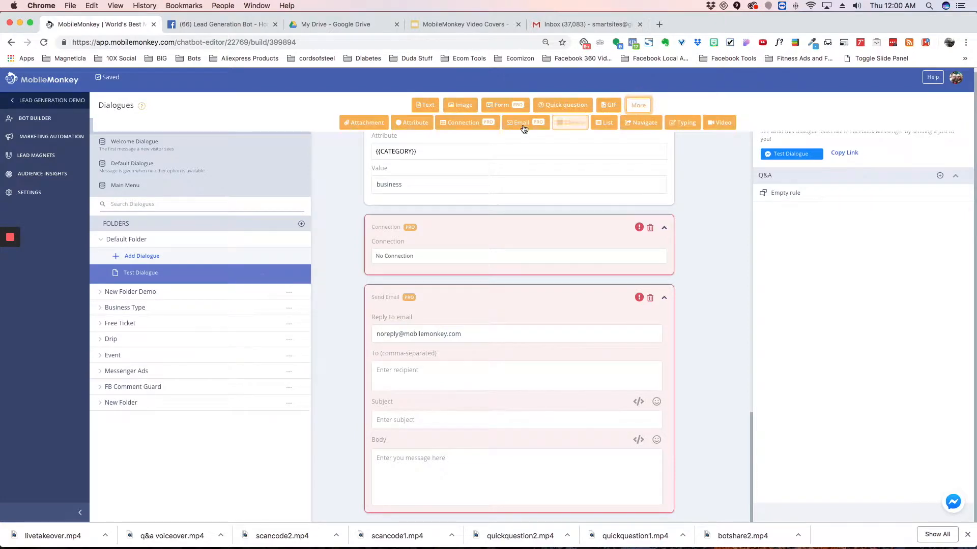
pyautogui.click(575, 124)
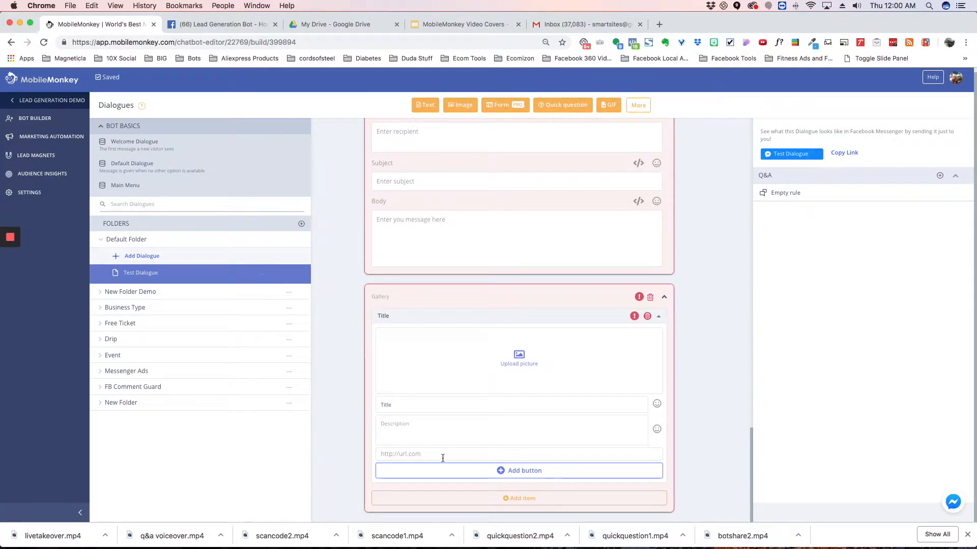
# Step: Try out the gallery's options by opening and cancelling a new button and by adding and deleting a second item
pyautogui.click(542, 472)
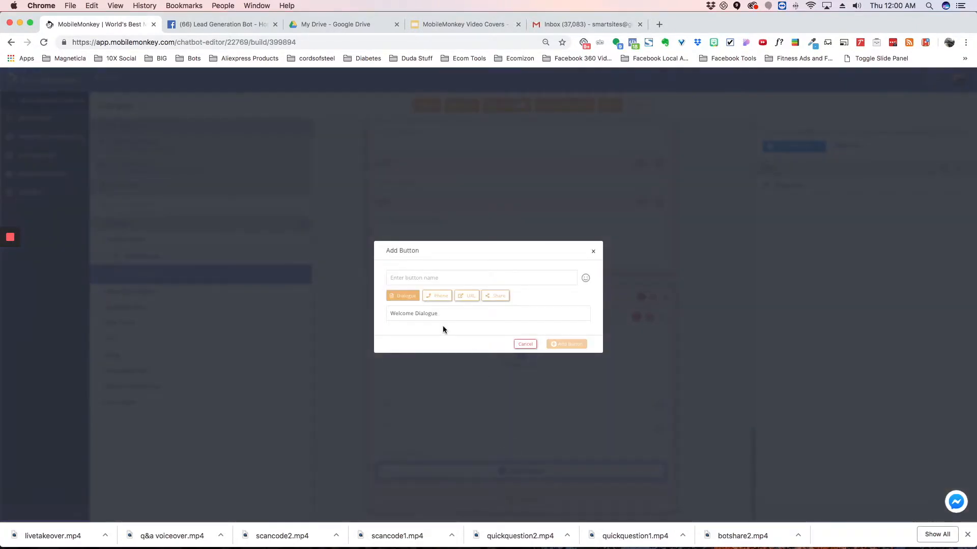
pyautogui.click(525, 345)
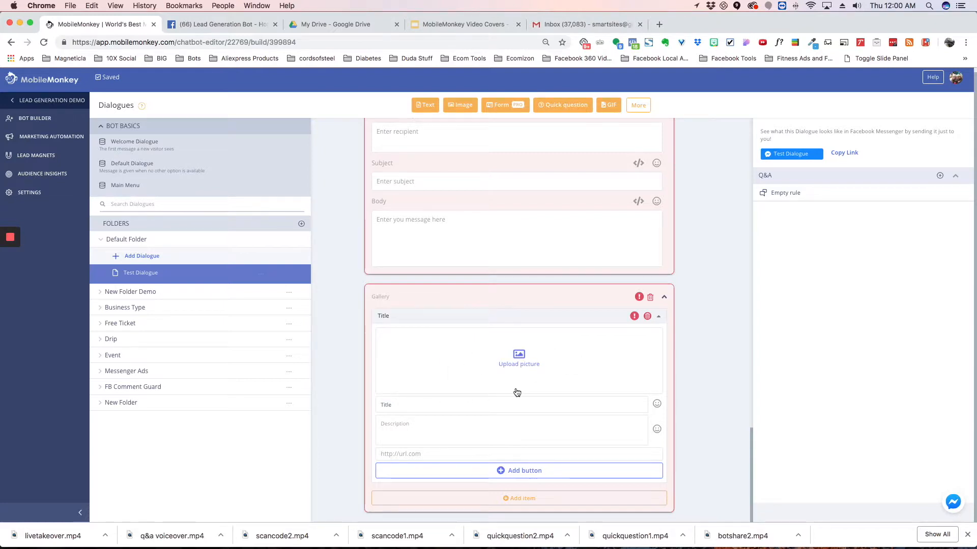
pyautogui.click(534, 498)
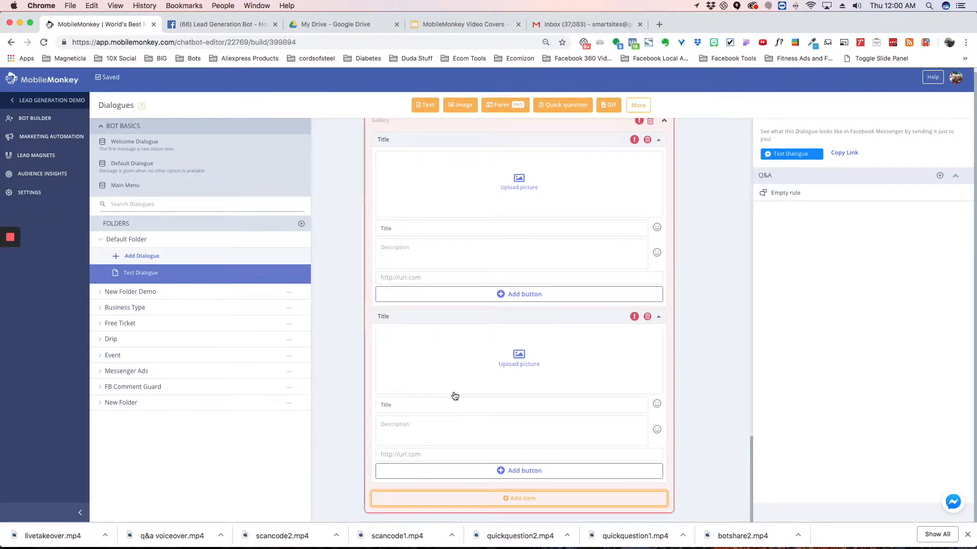
pyautogui.click(647, 317)
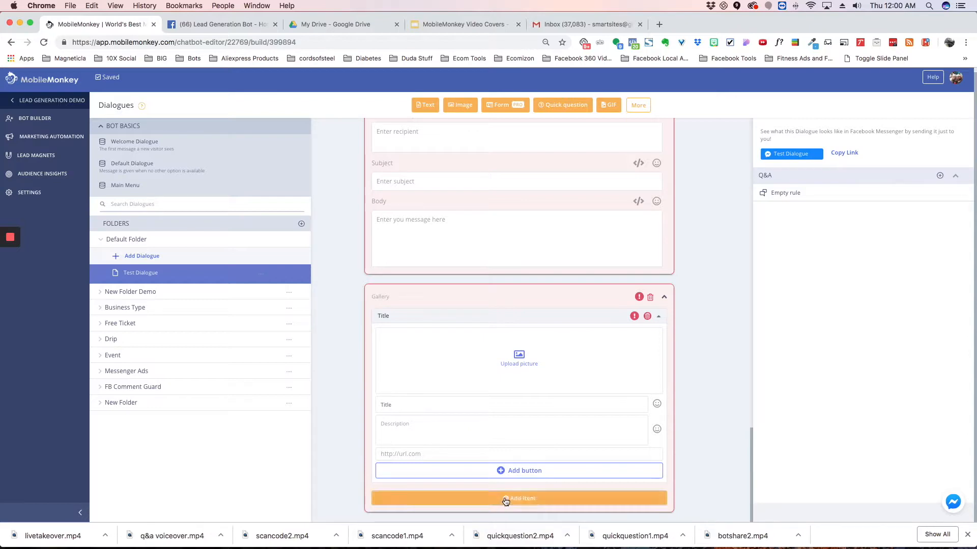
pyautogui.click(506, 472)
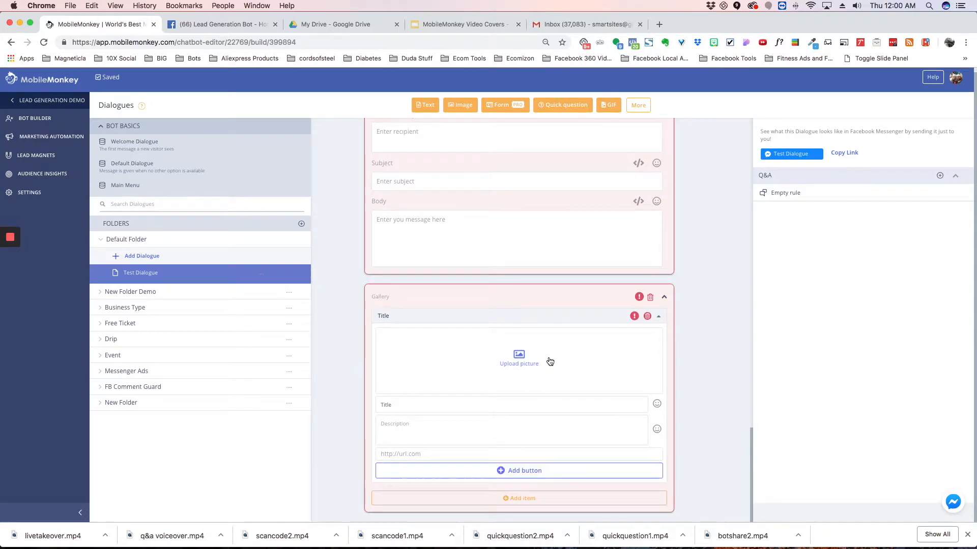
pyautogui.scroll(10, 549, 365)
pyautogui.scroll(-10, 579, 442)
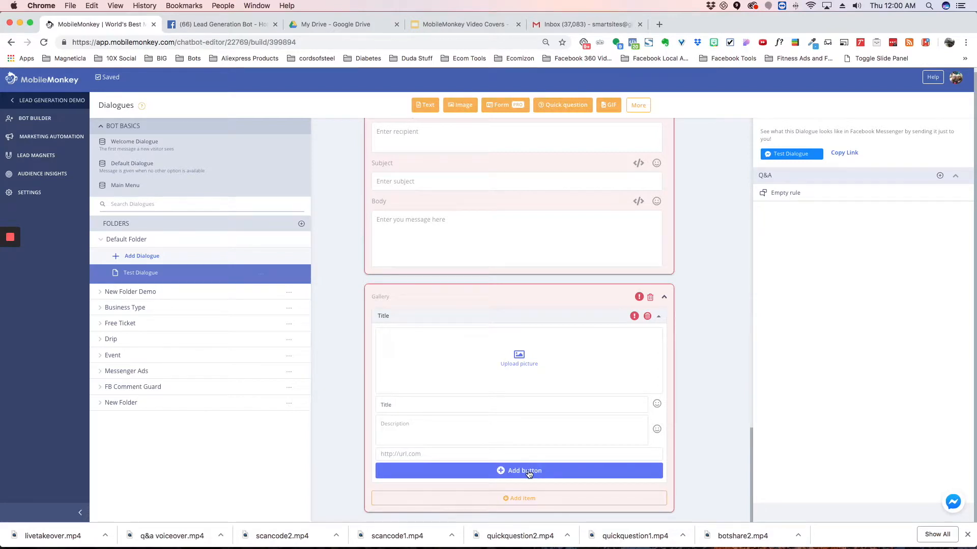
# Step: Add a List widget below the gallery and compare its item fields with those of the gallery
pyautogui.click(638, 106)
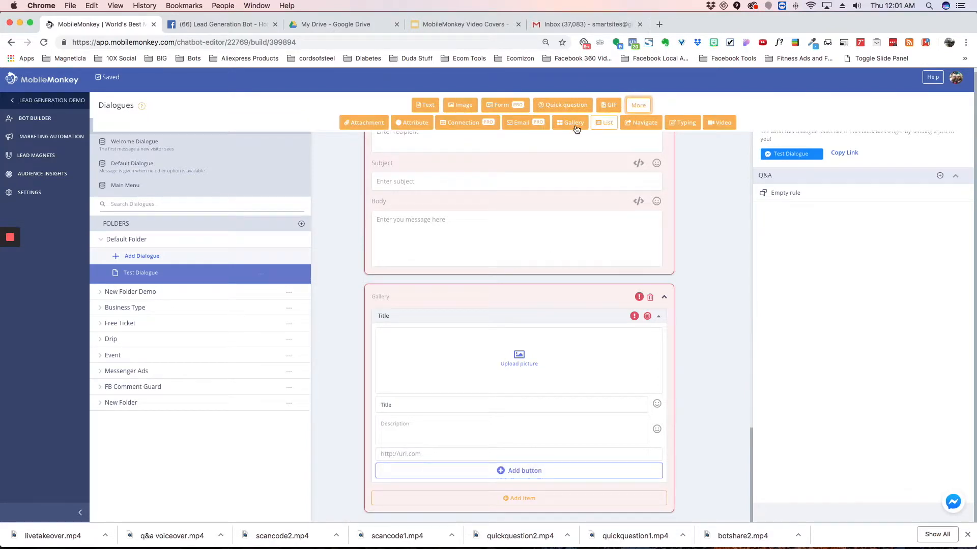
pyautogui.click(602, 124)
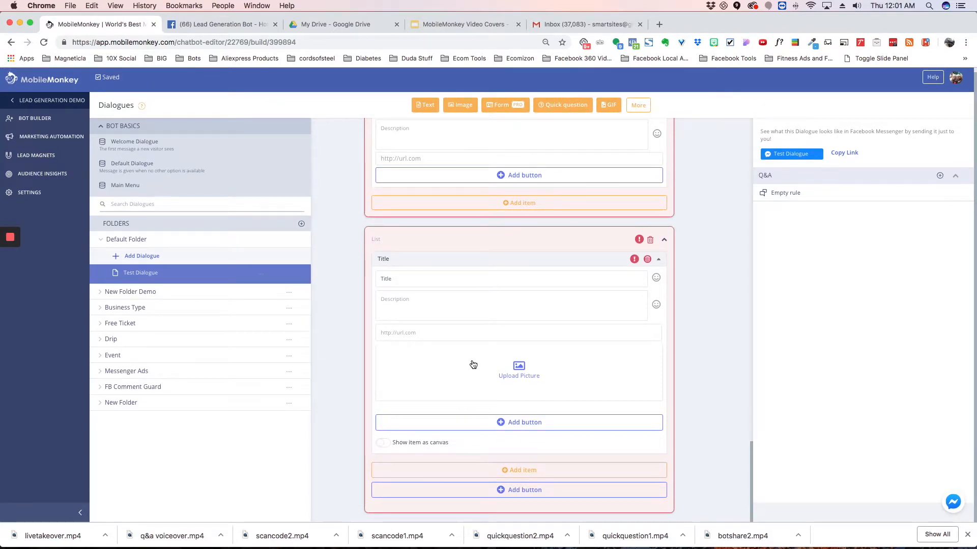
pyautogui.scroll(2, 483, 301)
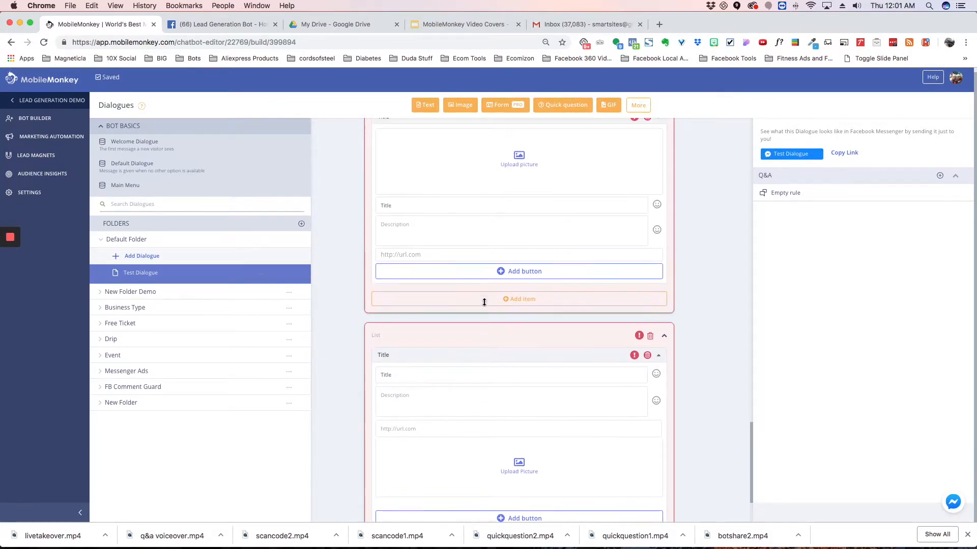
pyautogui.scroll(2, 485, 302)
pyautogui.scroll(-4, 484, 302)
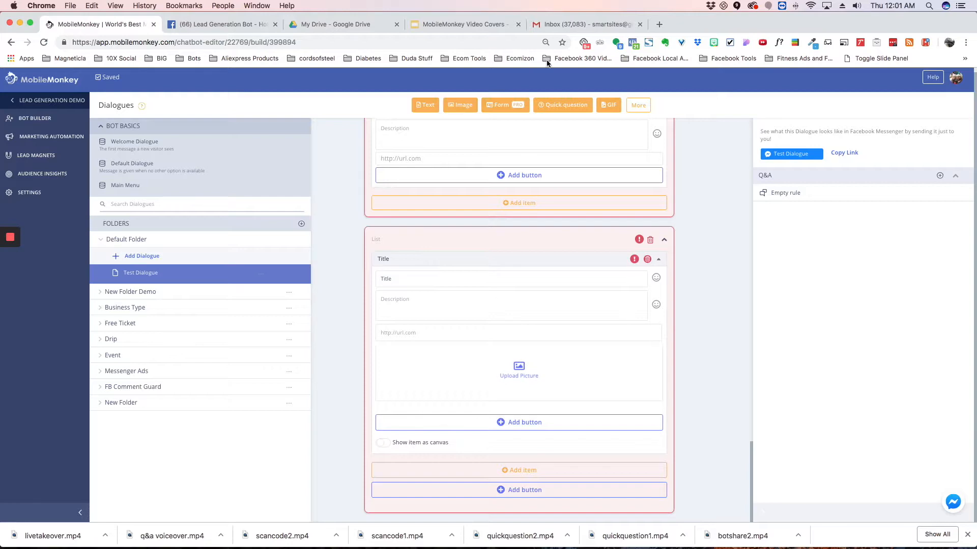
# Step: Add a Navigate widget below the list and set its audience to Like Monkeys
pyautogui.click(639, 104)
pyautogui.click(646, 127)
pyautogui.scroll(-6, 509, 265)
pyautogui.scroll(-5, 510, 265)
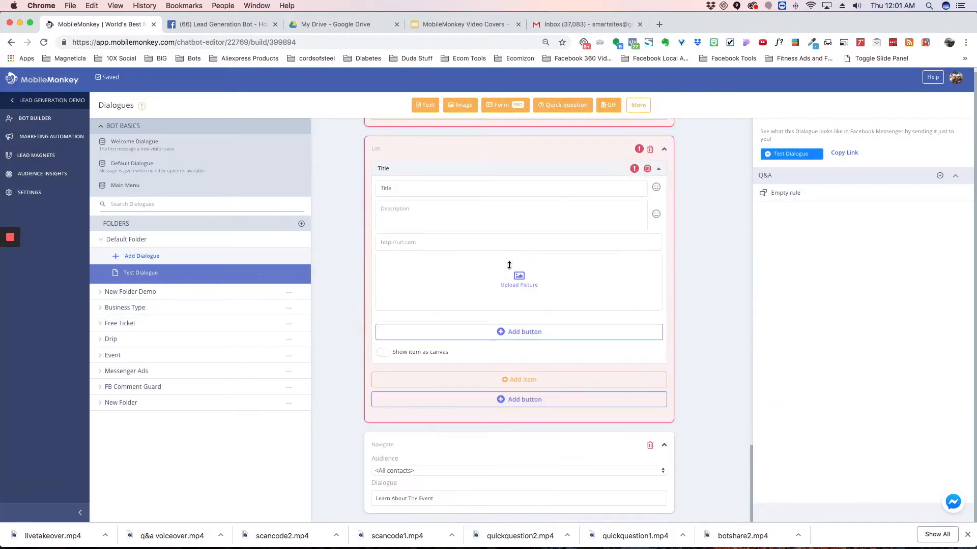
pyautogui.click(472, 469)
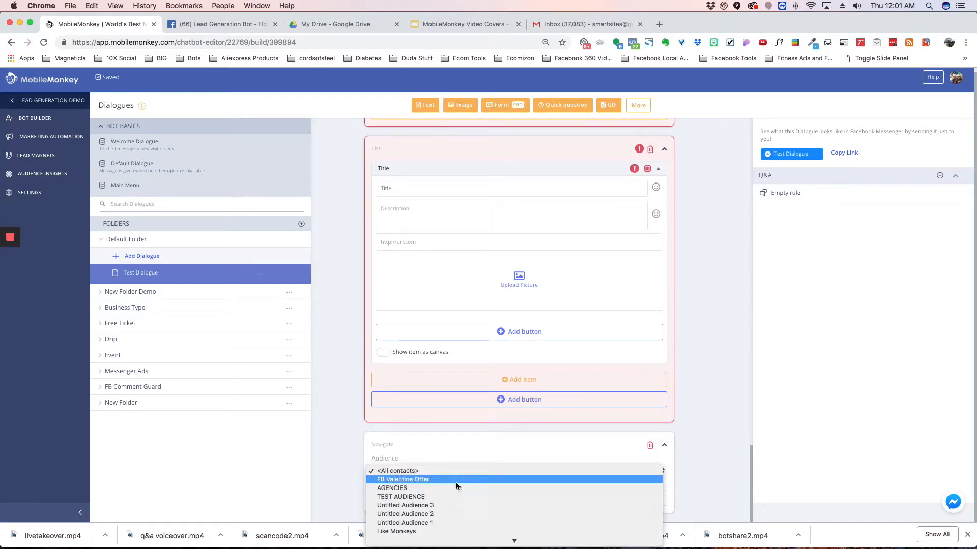
pyautogui.scroll(-5, 454, 507)
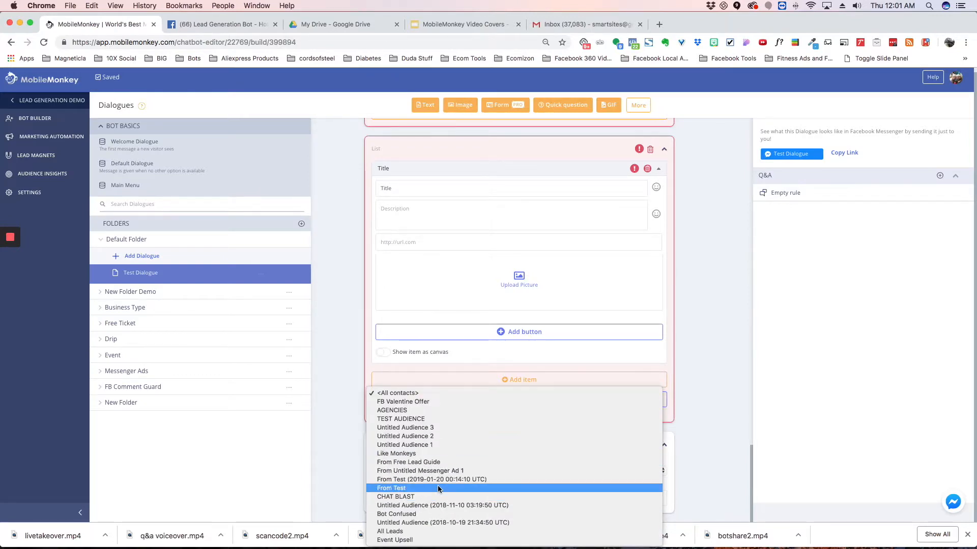
pyautogui.click(408, 454)
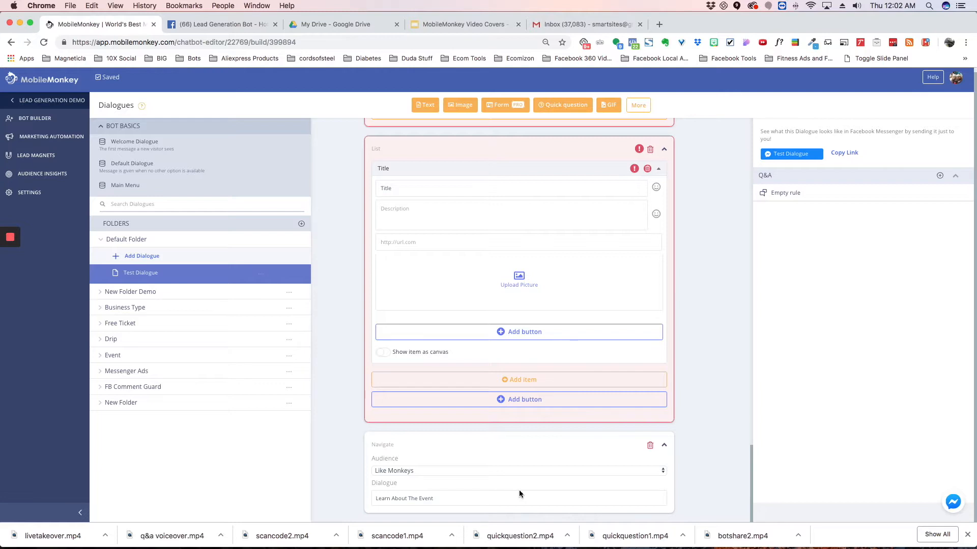
# Step: Add a Typing widget below the Navigate widget and set it to show typing for 3 seconds
pyautogui.click(641, 108)
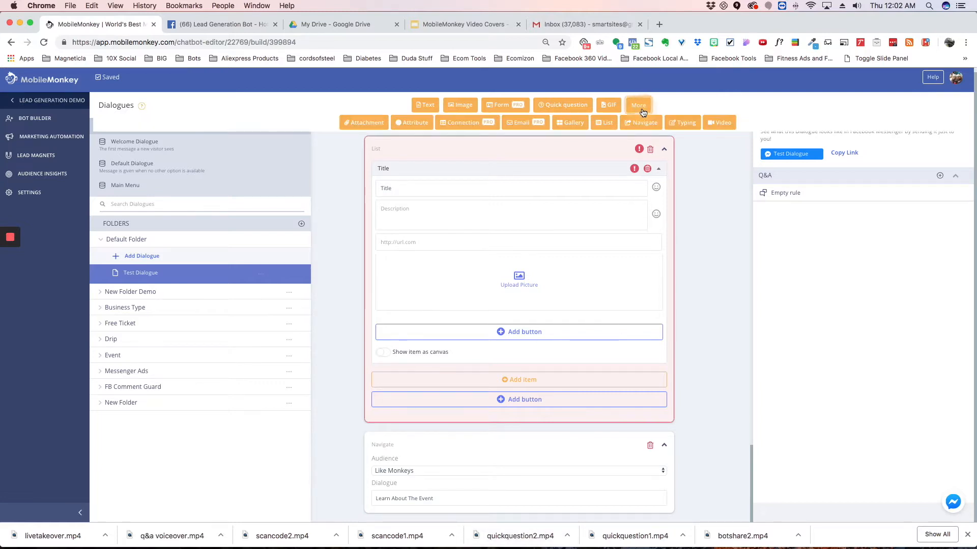
pyautogui.click(685, 123)
pyautogui.scroll(-10, 486, 327)
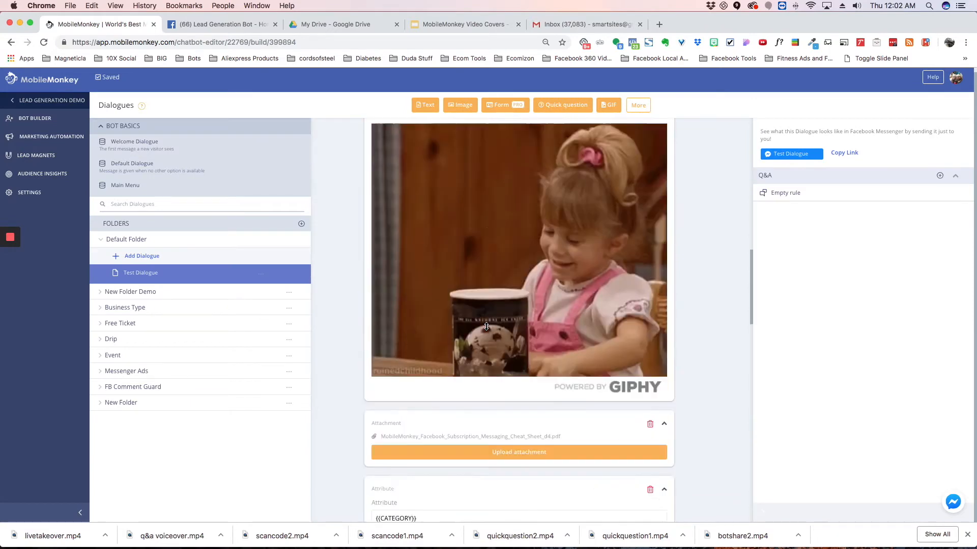
pyautogui.scroll(-8, 486, 326)
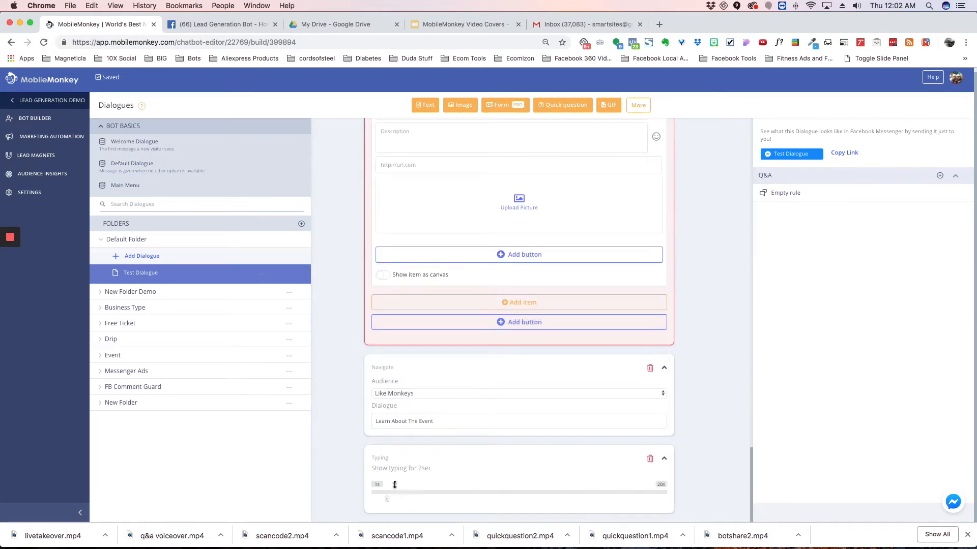
pyautogui.moveTo(387, 501); pyautogui.dragTo(448, 498)
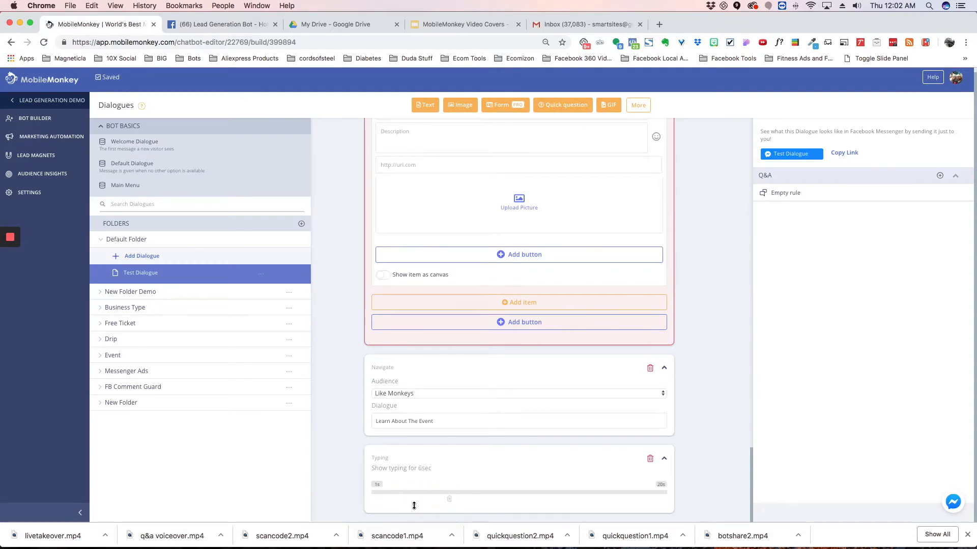
pyautogui.moveTo(449, 499); pyautogui.dragTo(399, 496)
# Step: Add a Video widget below the Typing widget
pyautogui.click(638, 106)
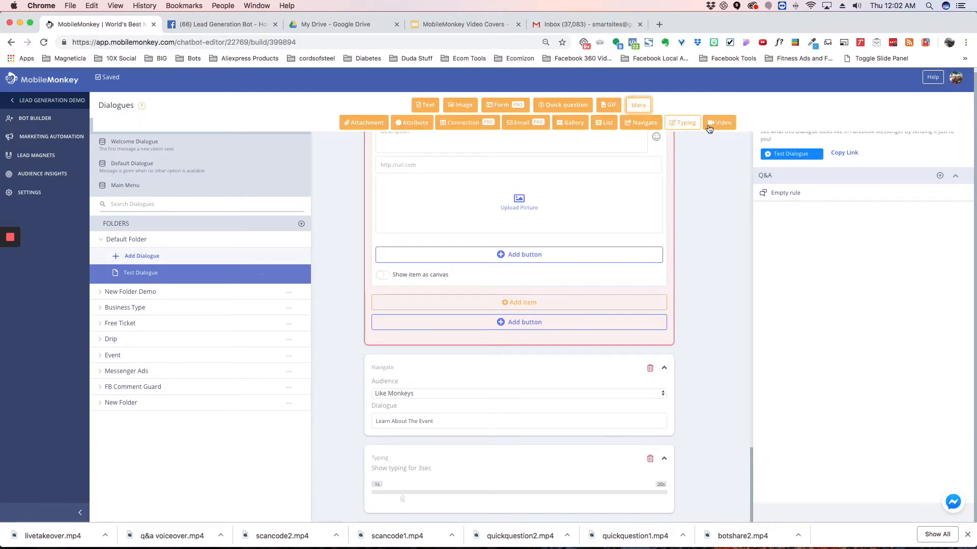
pyautogui.click(725, 123)
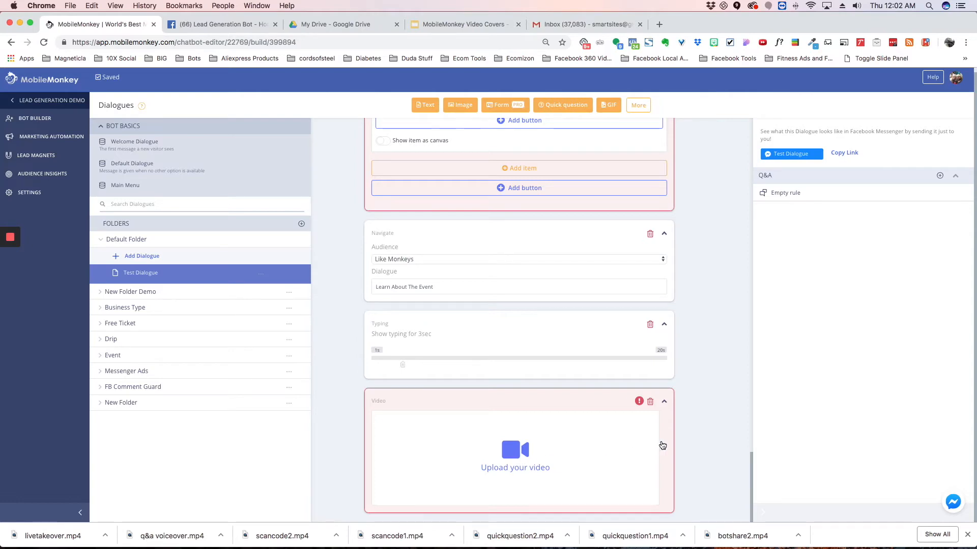
# Step: Move the Quick Question widget above the Form and Image widgets so it sits directly below the Text widget
pyautogui.scroll(15, 679, 141)
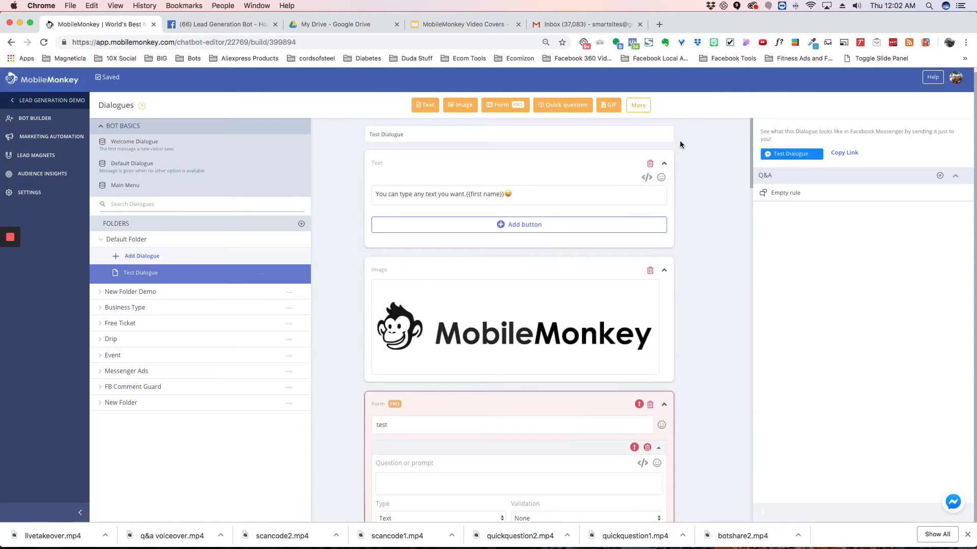
pyautogui.scroll(-5, 677, 148)
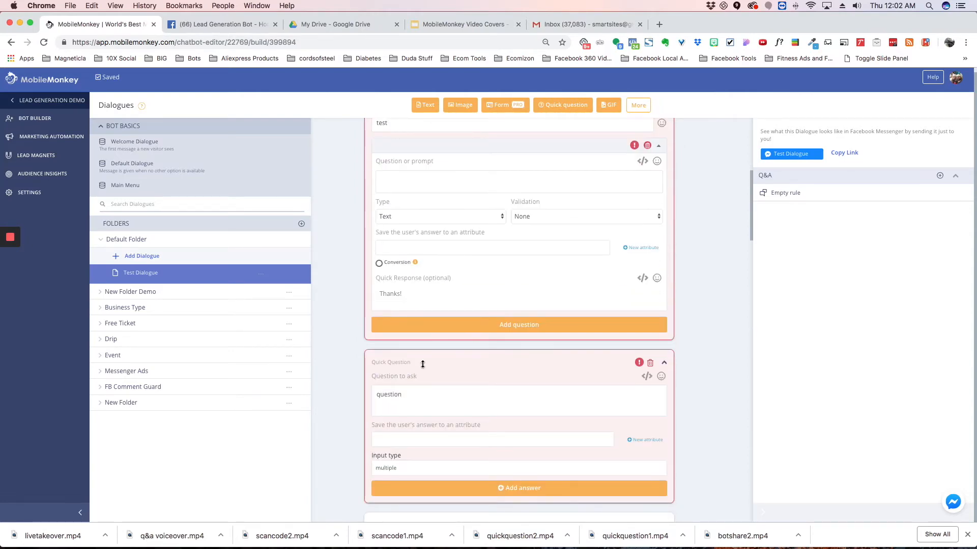
pyautogui.scroll(1, 425, 365)
pyautogui.moveTo(458, 428); pyautogui.dragTo(467, 172)
pyautogui.scroll(3, 460, 343)
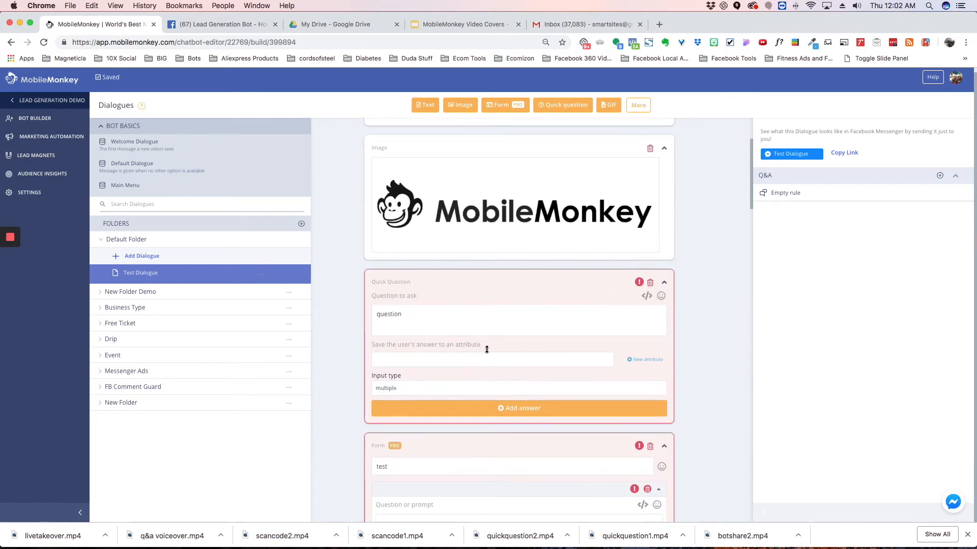
pyautogui.moveTo(496, 285); pyautogui.dragTo(488, 135)
pyautogui.scroll(3, 460, 299)
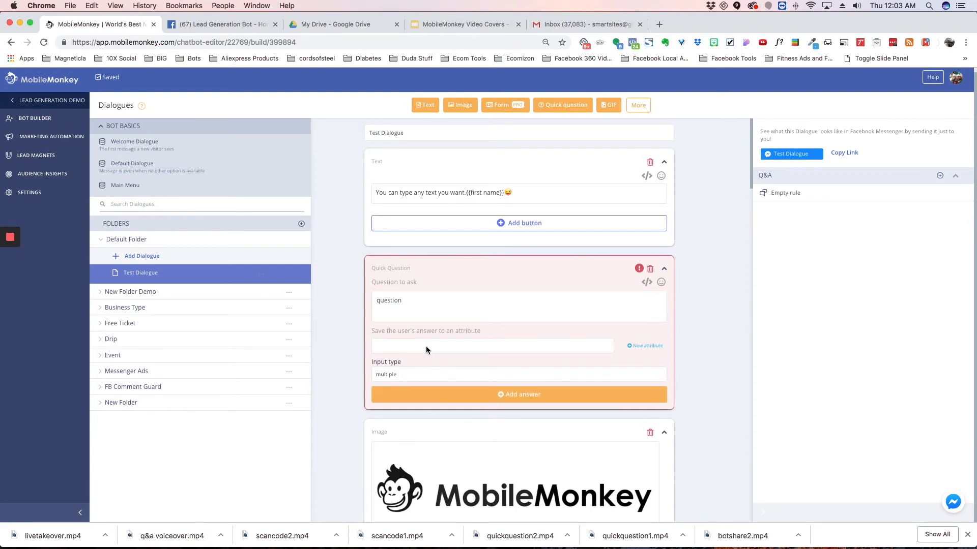
# Step: Check the error details of the Quick Question widget
pyautogui.scroll(-1, 425, 346)
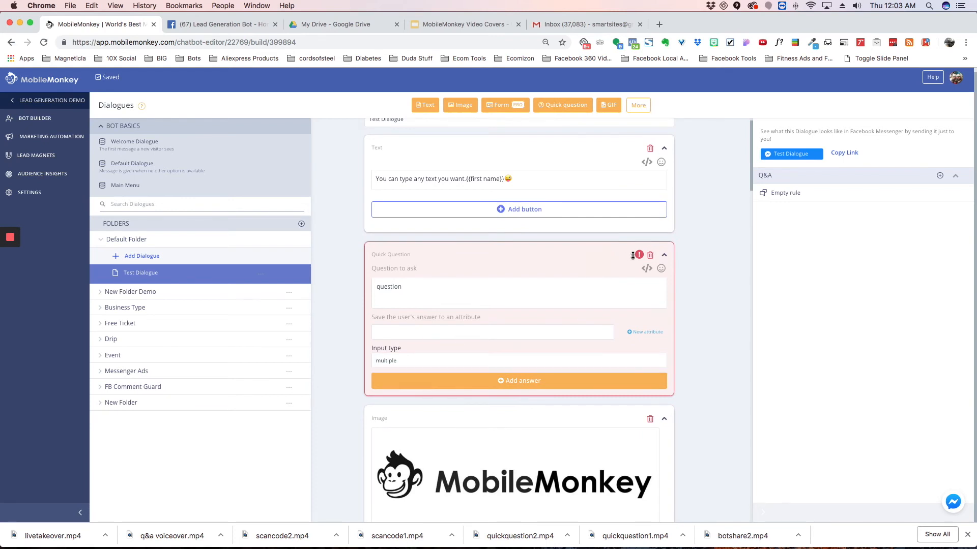
pyautogui.moveTo(639, 255)
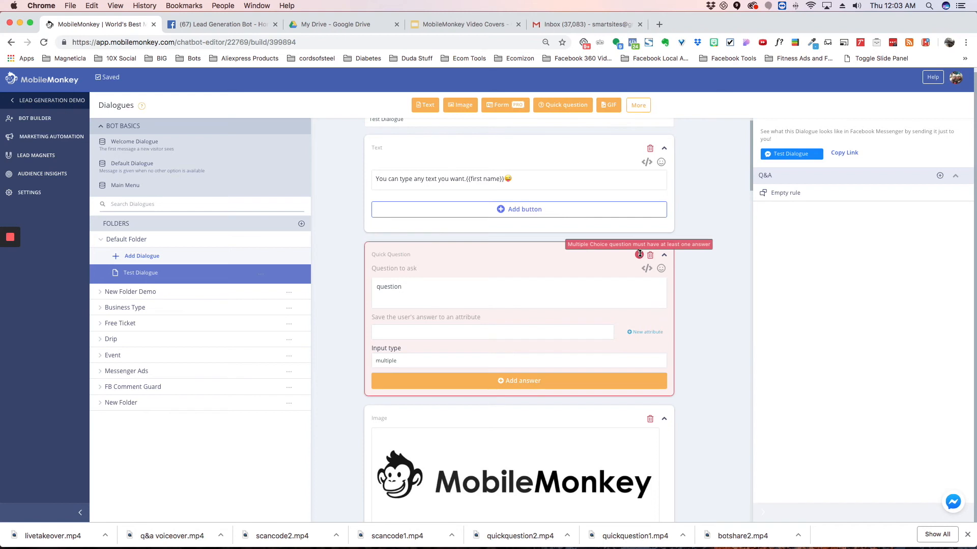